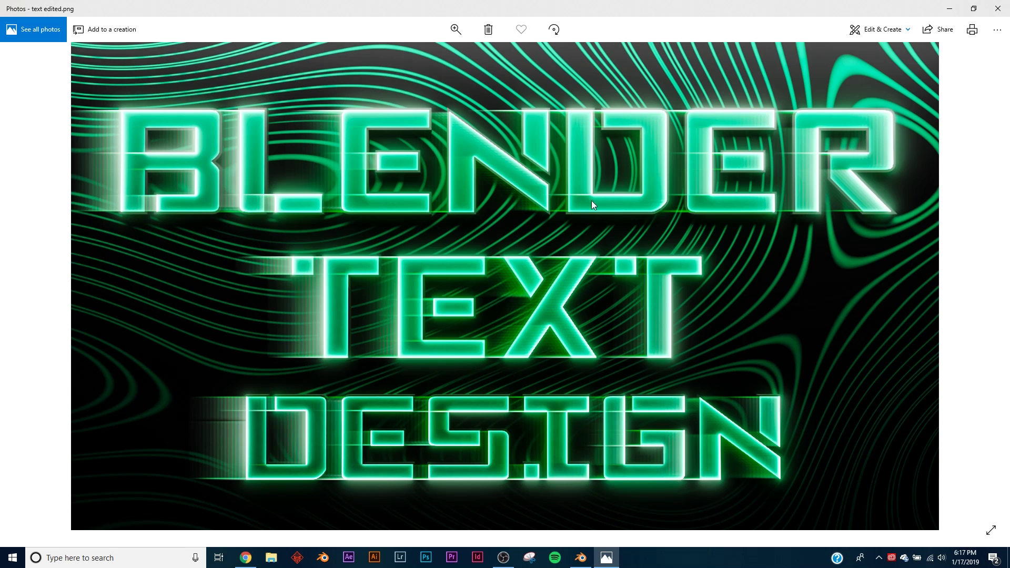
- Minimize the Photos preview of the final render and orbit Blender's view toward the Text object
left_click(950, 12)
mouse_move(579, 214)
middle_mouse_down()
mouse_move(553, 239)
mouse_move(588, 201)
middle_mouse_up()
- Try left horizontal alignment on the text, then set it back to centre
key("shift+a")
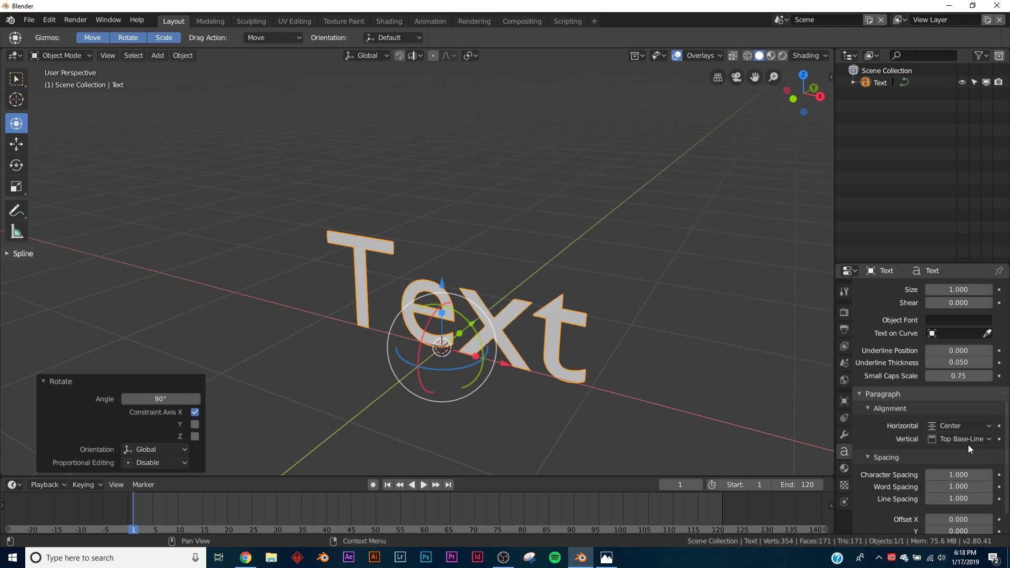
scroll(881, 392, "up", 5)
scroll(894, 489, "down", 4)
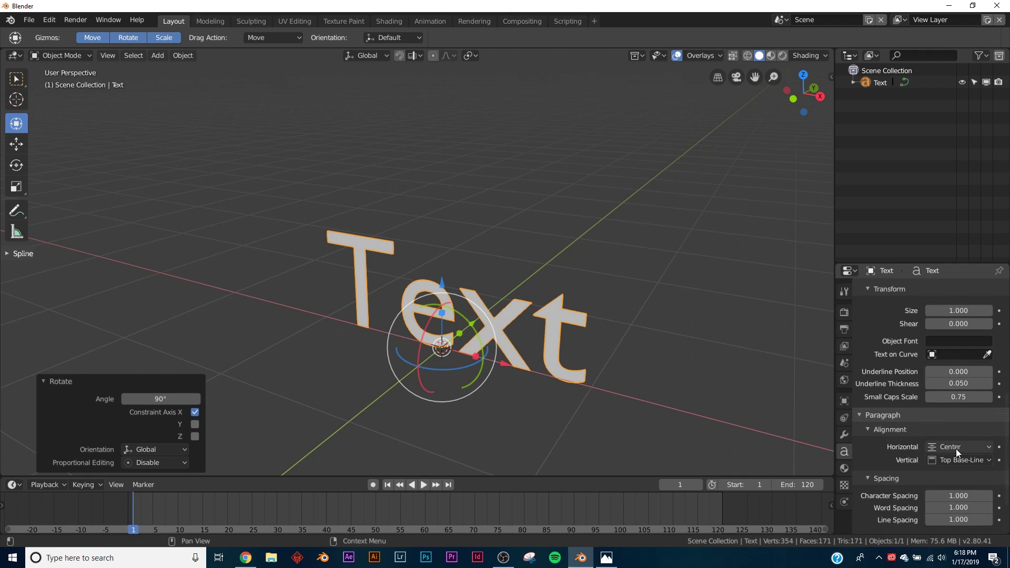
left_click(956, 446)
left_click(947, 444)
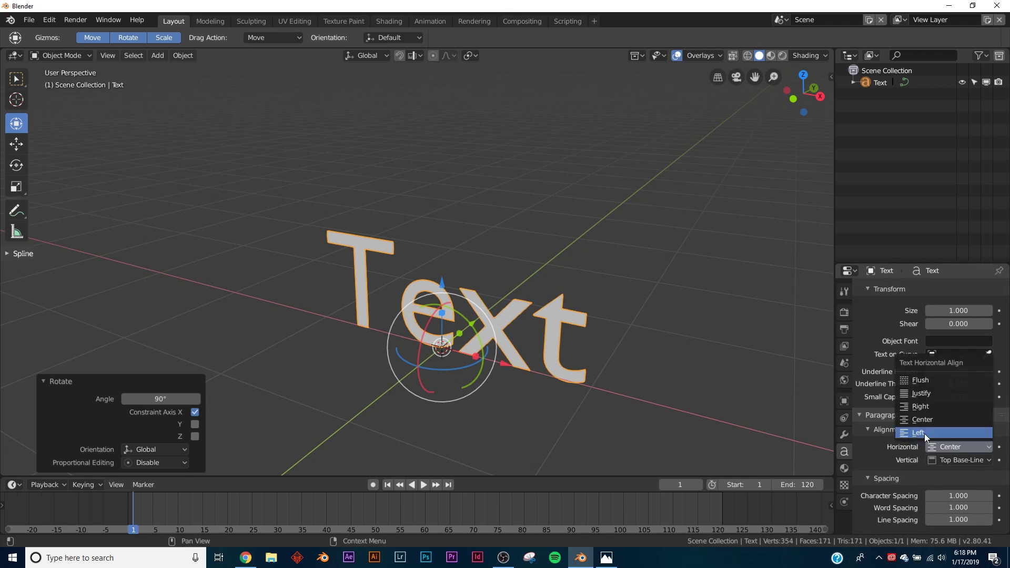
left_click(923, 433)
left_click(964, 446)
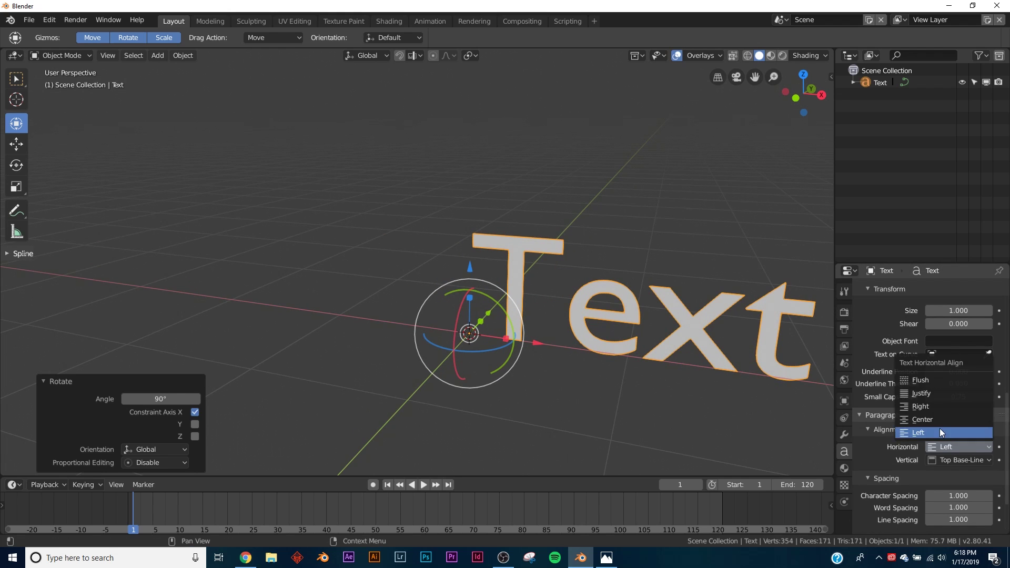
left_click(941, 431)
- Scale the text object up in two successive resizes
middle_click_drag(736, 380, 596, 322)
key("s")
left_click(581, 329)
key("s")
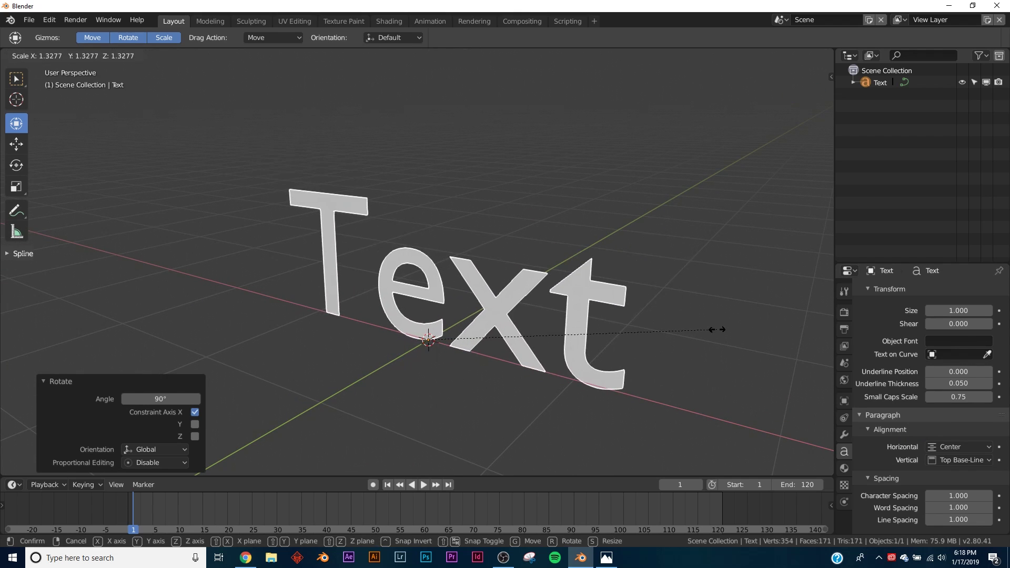
left_click(613, 317)
middle_click_drag(613, 317, 568, 301)
- Replace the word 'Text' with 'BLENDER' in edit mode and return to Object Mode
key("Tab")
key("BackSpace")
key("BackSpace")
key("BackSpace")
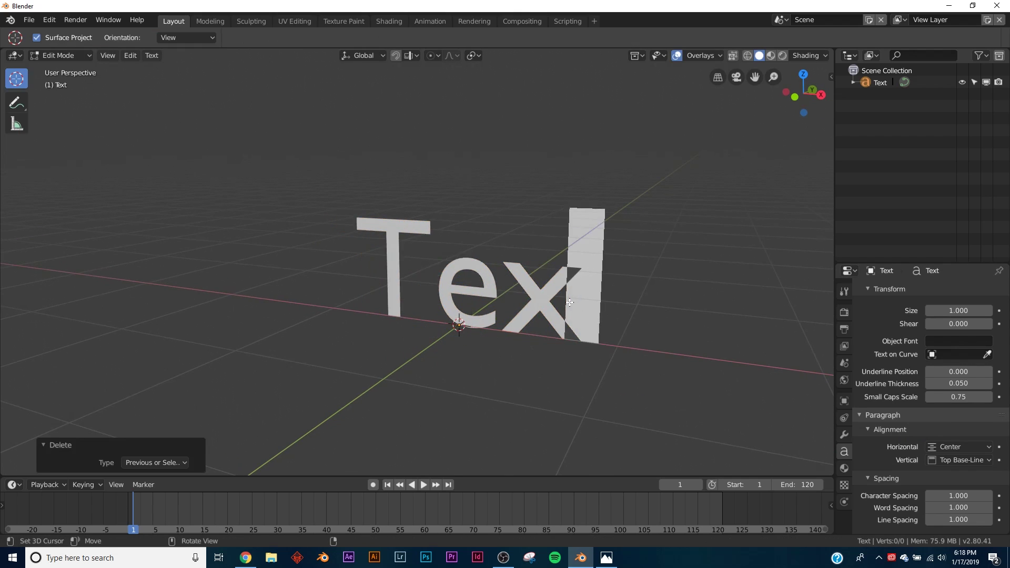
key("BackSpace")
type("BLENDER")
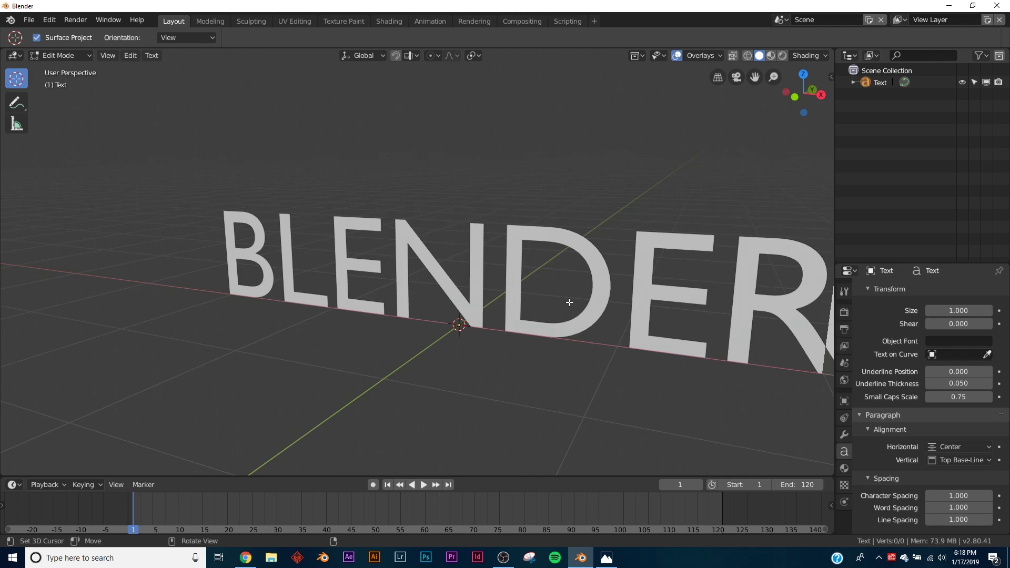
middle_click_drag(569, 302, 534, 298)
key("Tab")
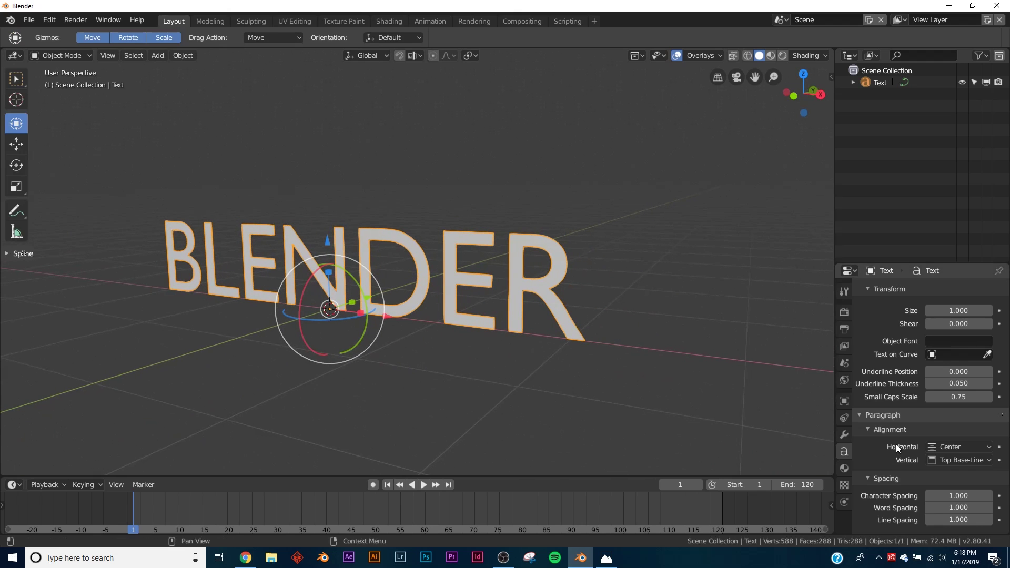
- Collapse the Paragraph panel to reveal the Bfont slots, then view the Viking Squad font page in the browser
left_click(892, 418)
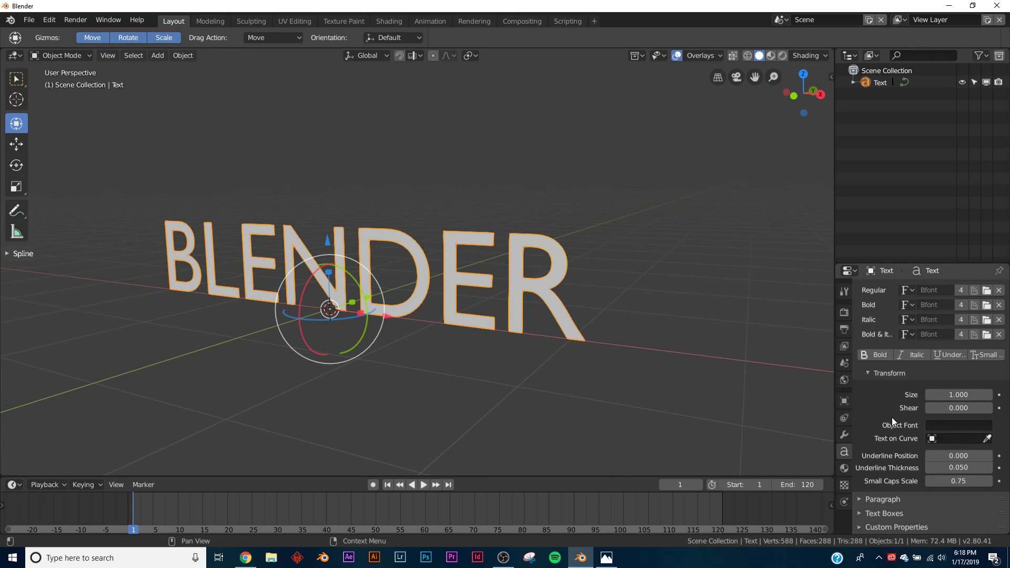
left_click(246, 557)
scroll(240, 420, "up", 4)
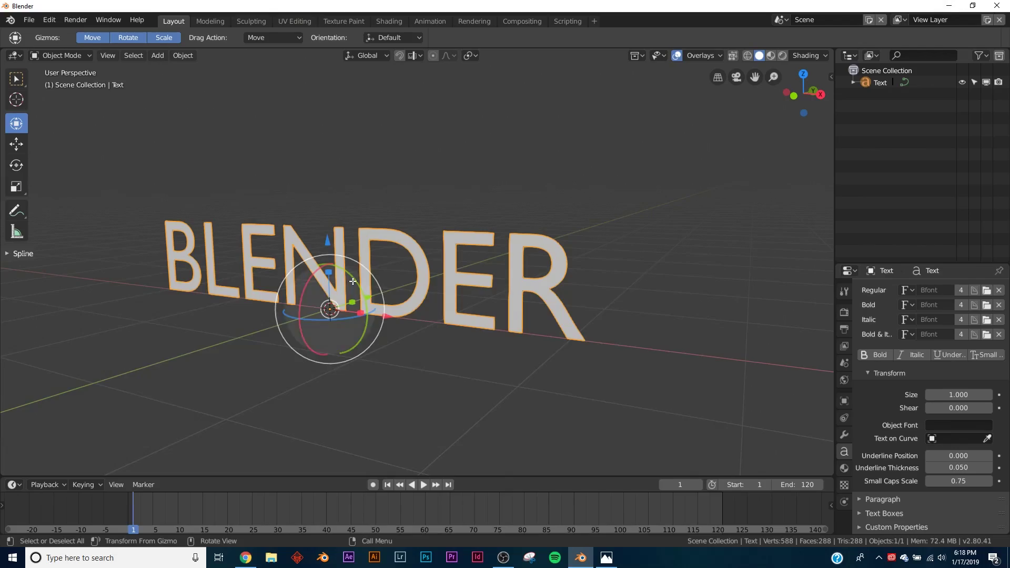
- Load vikingsquad.ttf from the Desktop's viking-squad folder into the Regular font slot
middle_click_drag(468, 300, 494, 303)
scroll(906, 380, "up", 6)
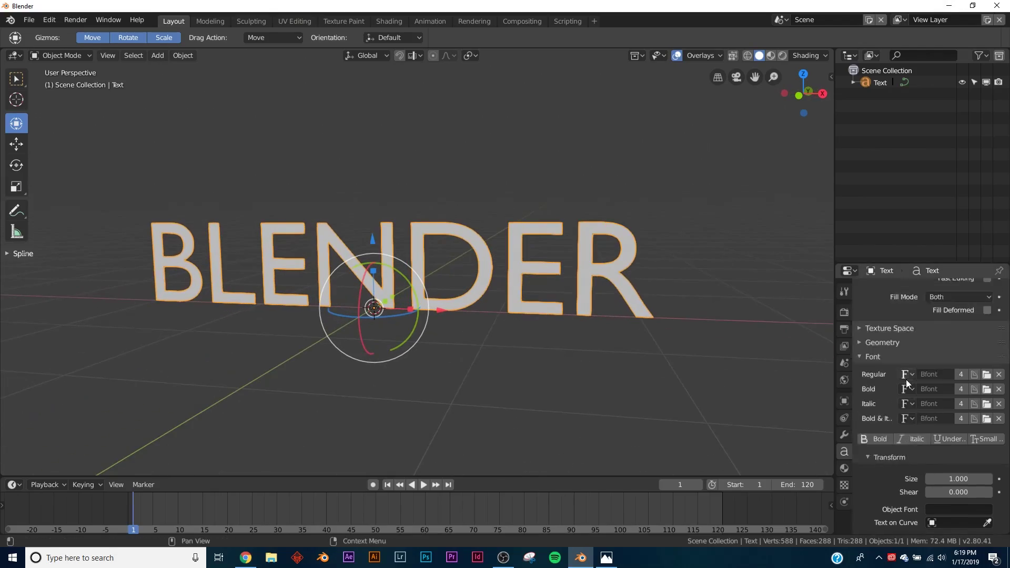
left_click(872, 433)
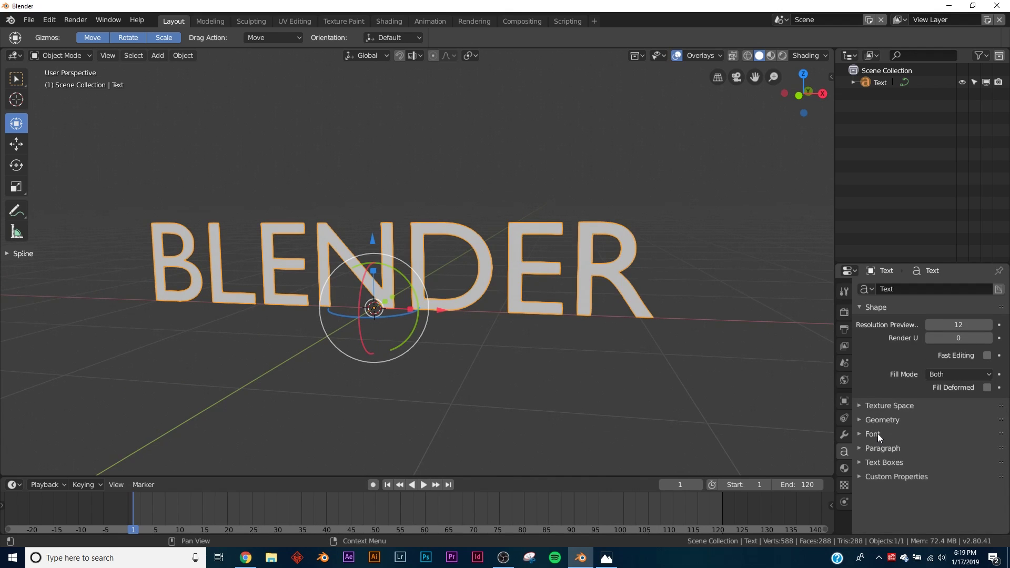
left_click(877, 433)
scroll(890, 425, "down", 3)
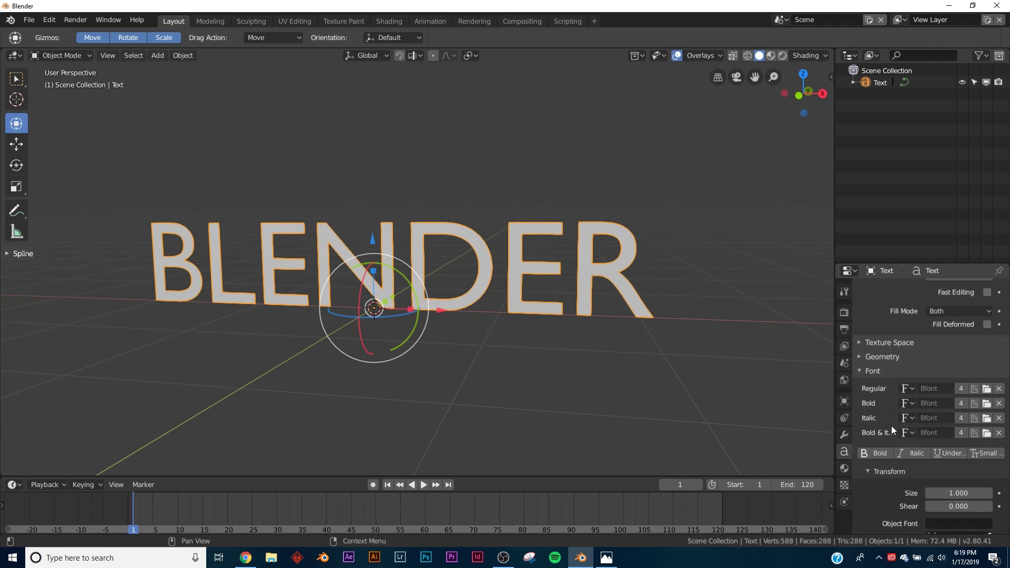
left_click(986, 390)
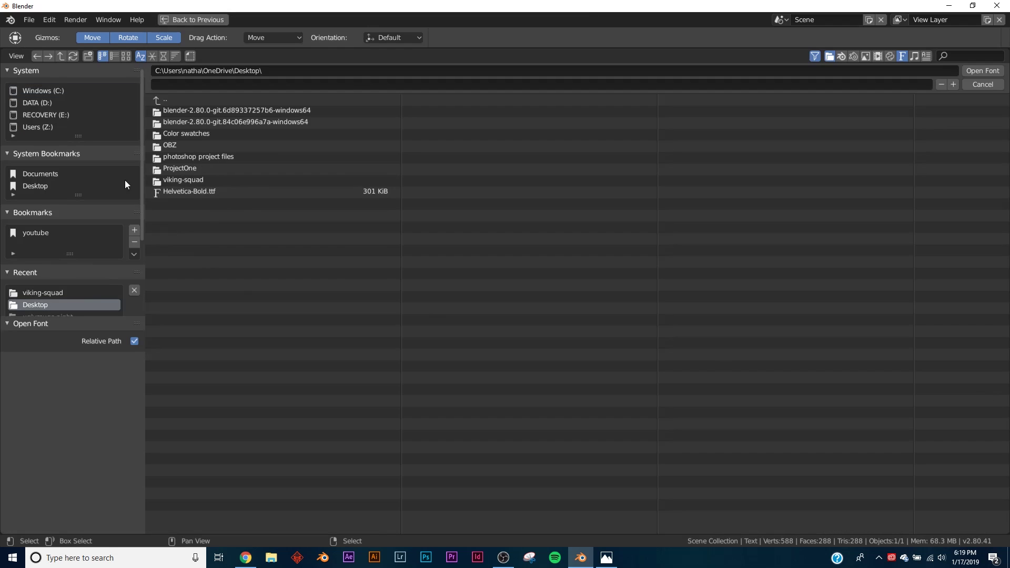
left_click(188, 182)
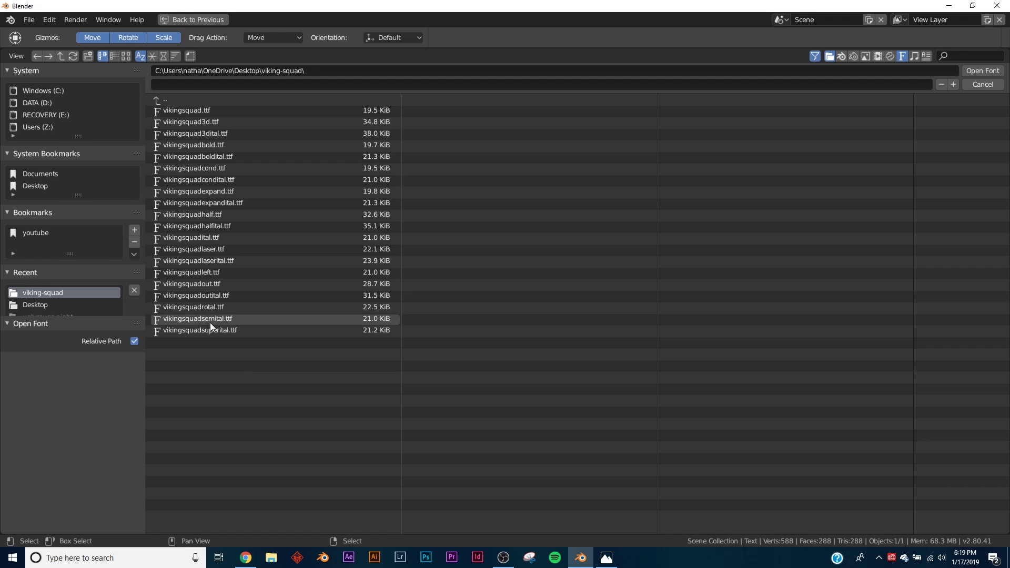
double_click(187, 109)
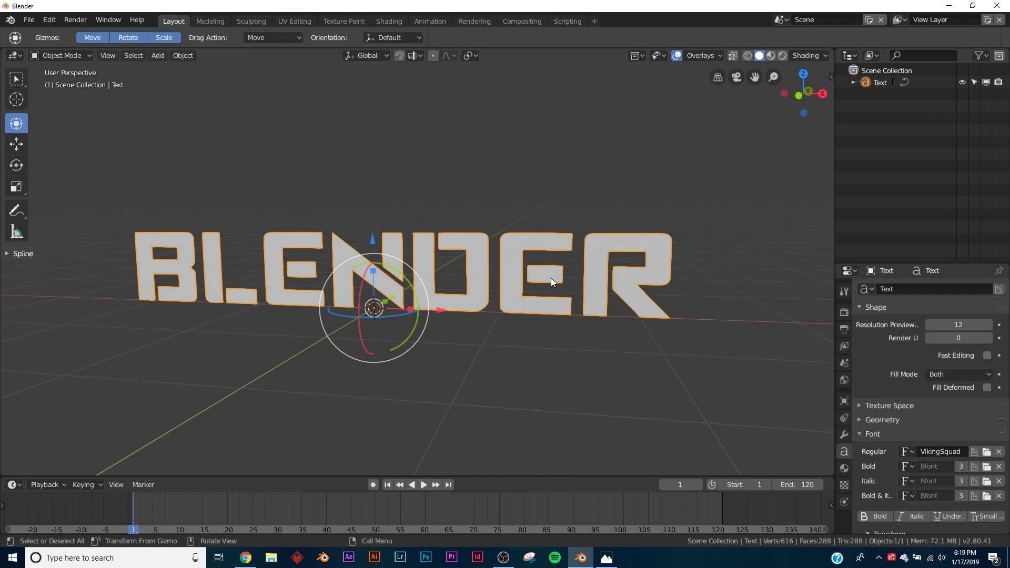
- Convert the BLENDER text to a mesh via the operator search for 'conv'
mouse_move(550, 278)
middle_mouse_down()
mouse_move(508, 286)
mouse_move(540, 269)
mouse_move(554, 273)
middle_mouse_up()
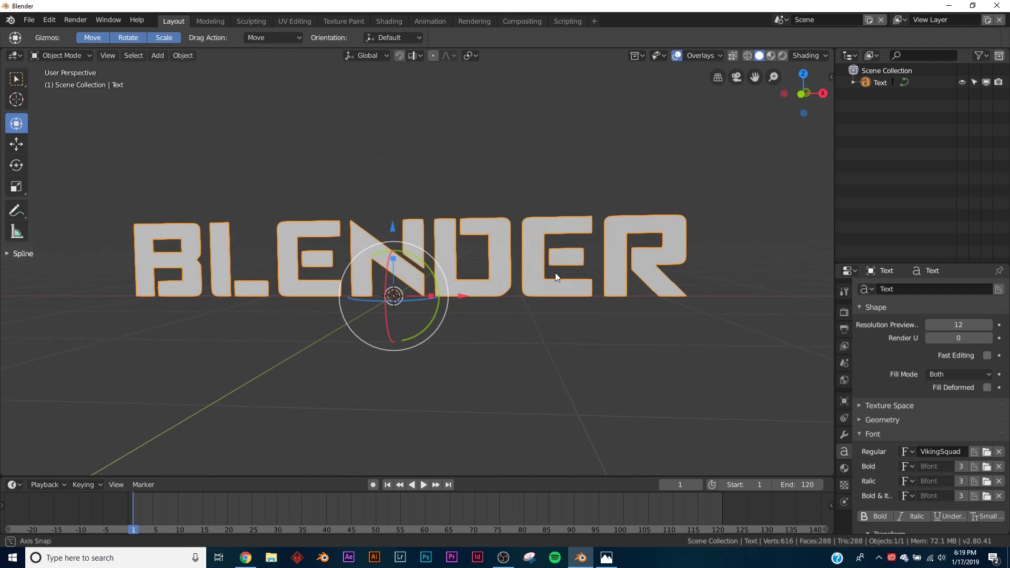
left_click(49, 20)
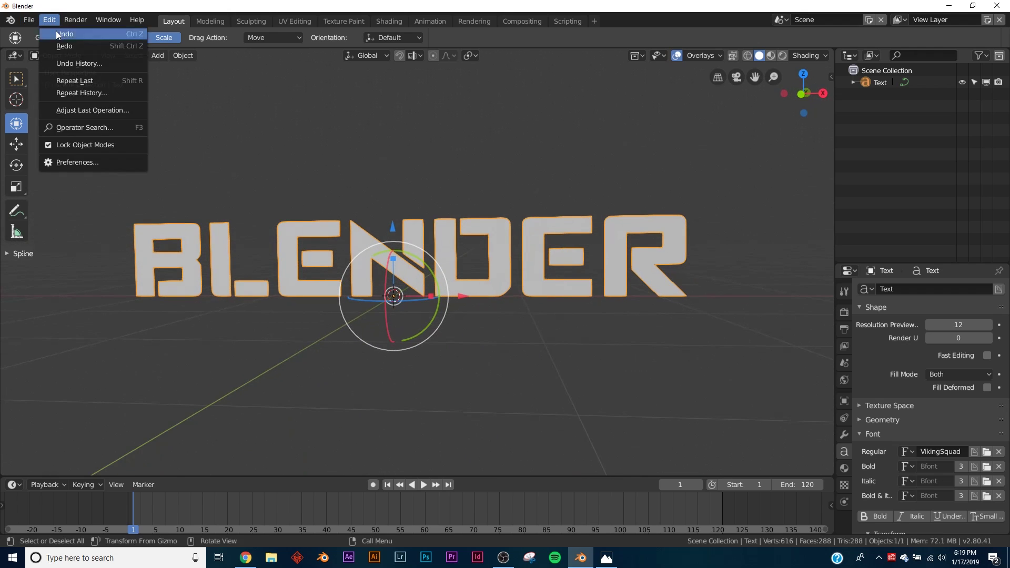
left_click(98, 128)
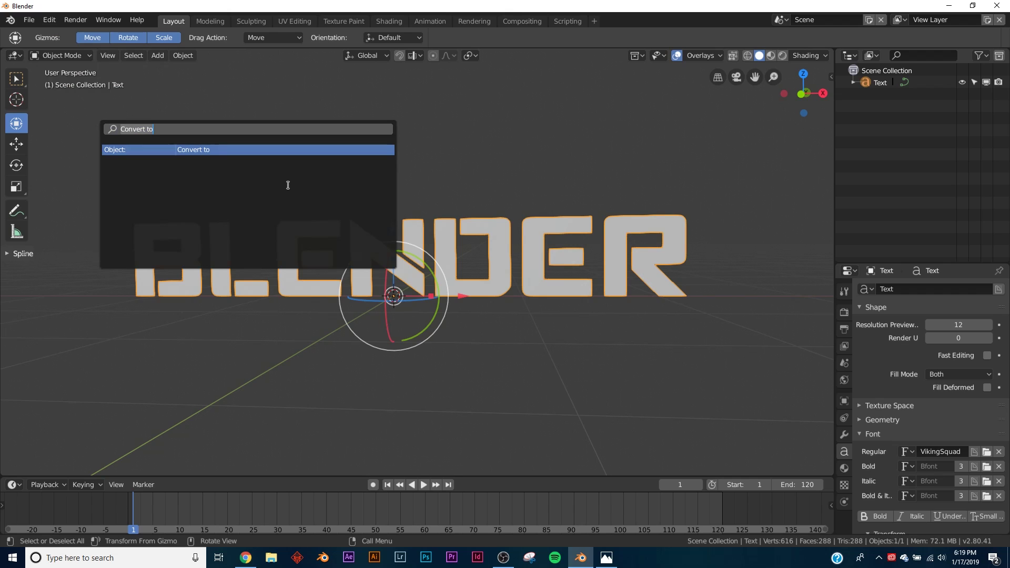
key("BackSpace")
type("conv")
left_click(178, 152)
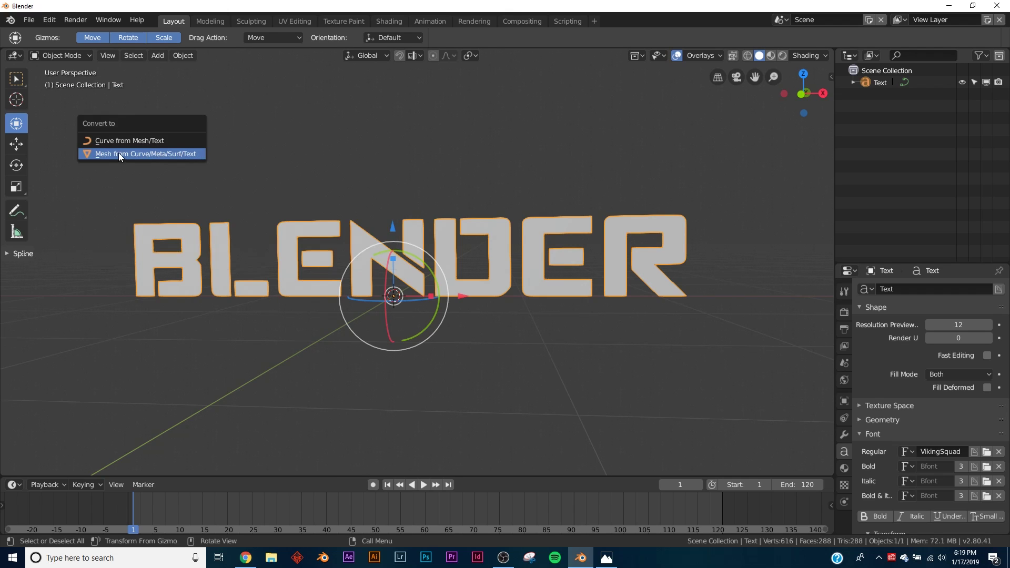
left_click(118, 152)
- Select all faces, apply a 5° Limited Dissolve down to 12 faces, and return to Object Mode
key("Tab")
middle_click_drag(400, 261, 428, 254)
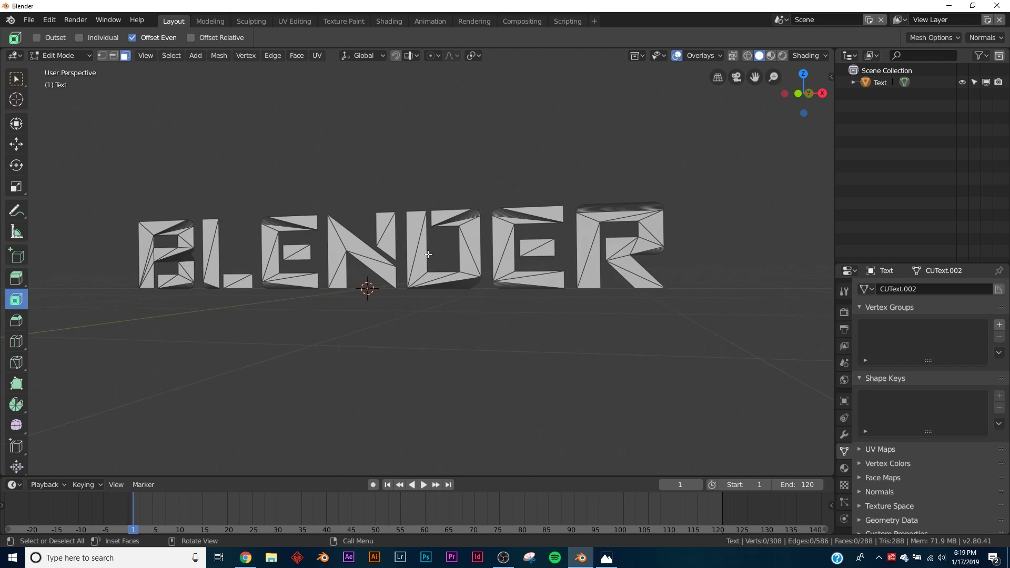
key("a")
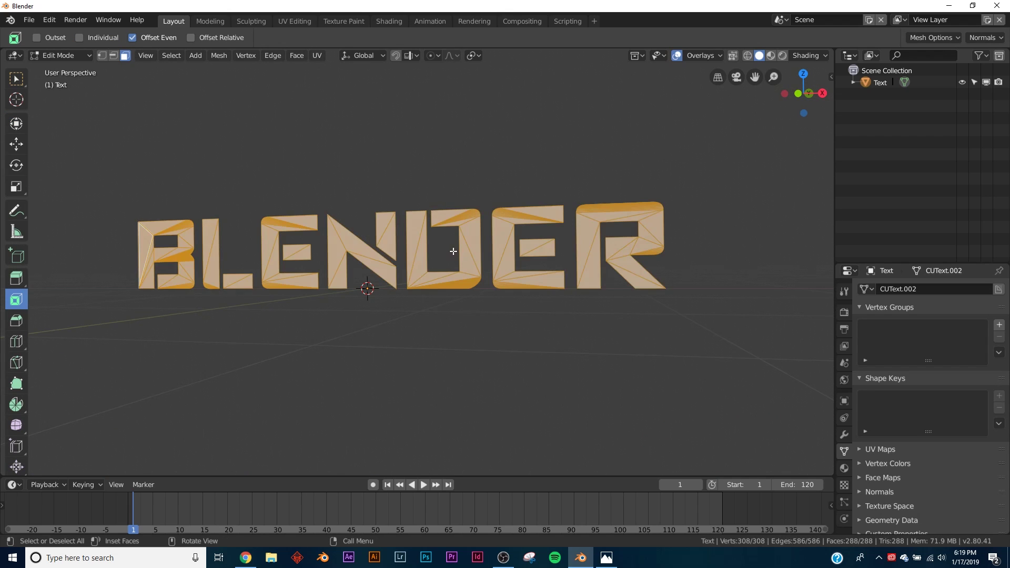
key("x")
left_click(433, 251)
mouse_move(434, 252)
middle_mouse_down()
mouse_move(384, 263)
mouse_move(415, 258)
middle_mouse_up()
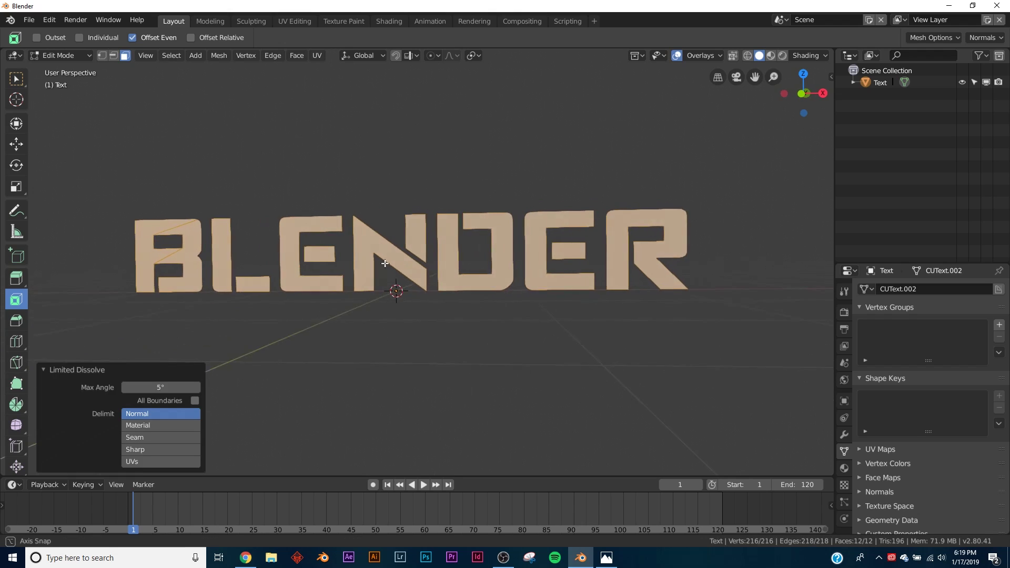
scroll(698, 237, "up", 2)
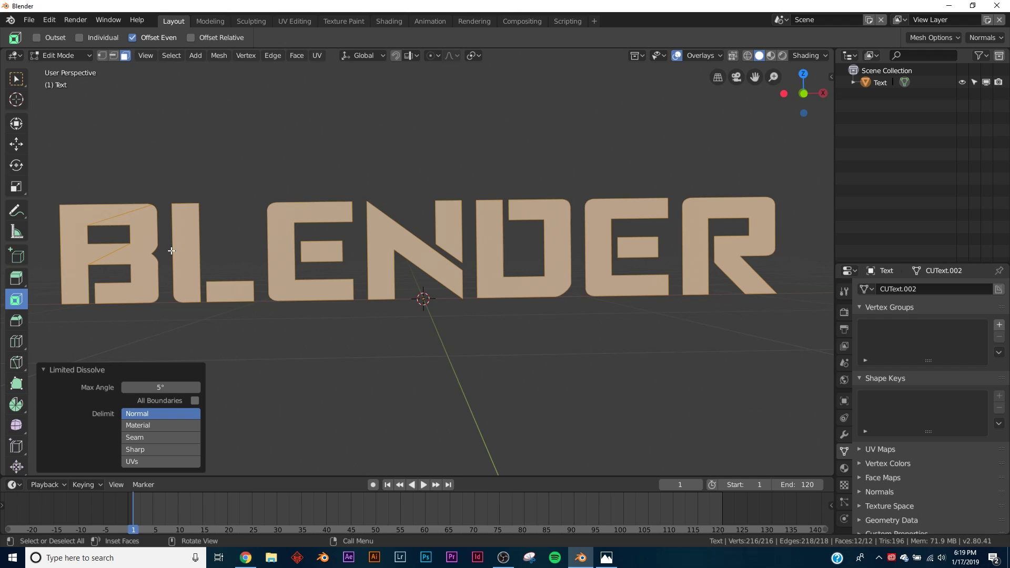
key("Tab")
- Add a Solidify modifier, raise its thickness to 0.09 m, and apply it
middle_click_drag(171, 250, 525, 294)
left_click(844, 434)
left_click(897, 289)
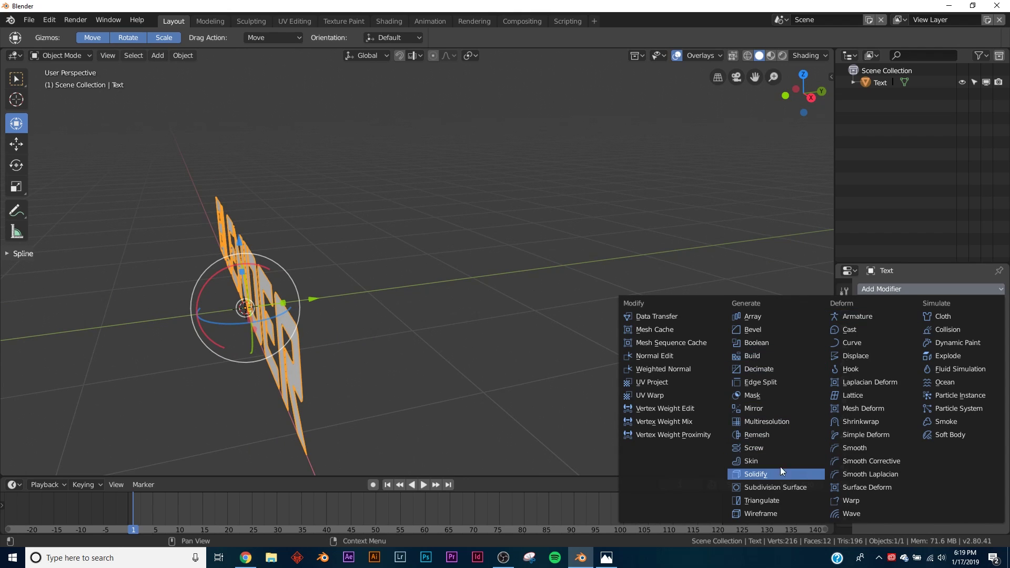
left_click(752, 460)
middle_click_drag(766, 460, 506, 350)
left_click(924, 341)
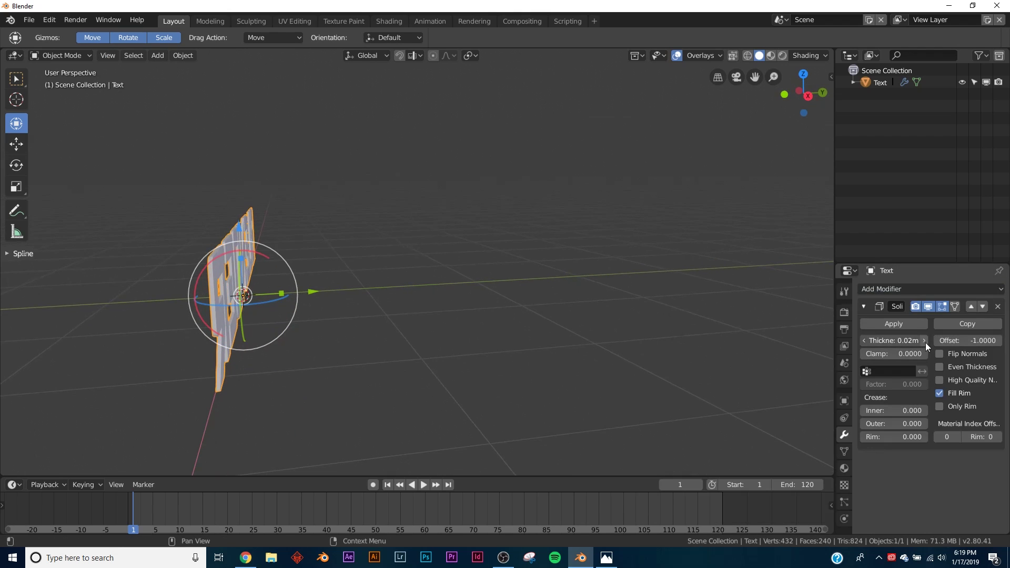
left_click(925, 341)
left_click(924, 341)
left_click(925, 341)
left_click(925, 341)
left_click(924, 341)
left_click(925, 341)
left_click(925, 340)
left_click(924, 341)
middle_click_drag(382, 326, 447, 319)
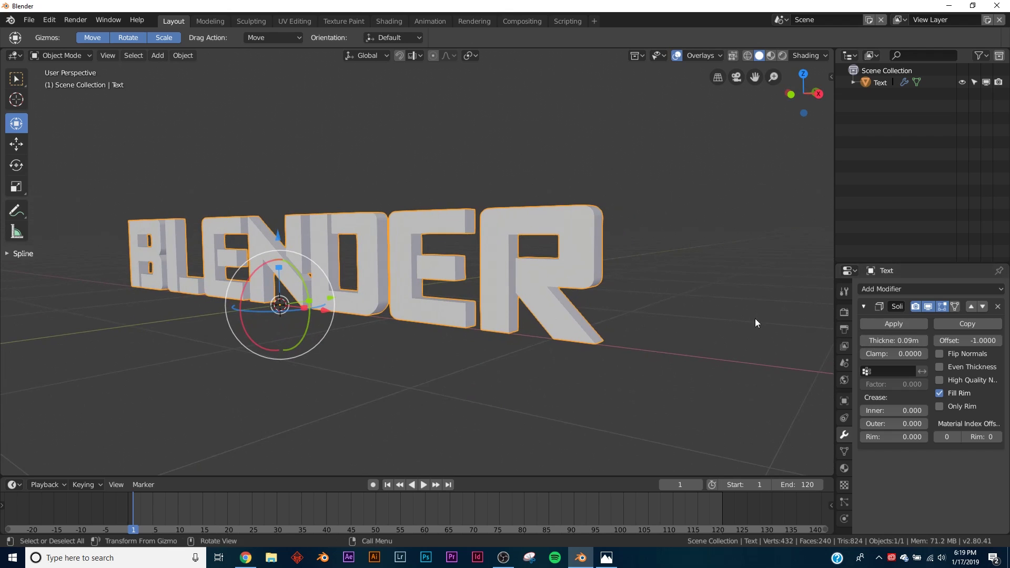
left_click(888, 324)
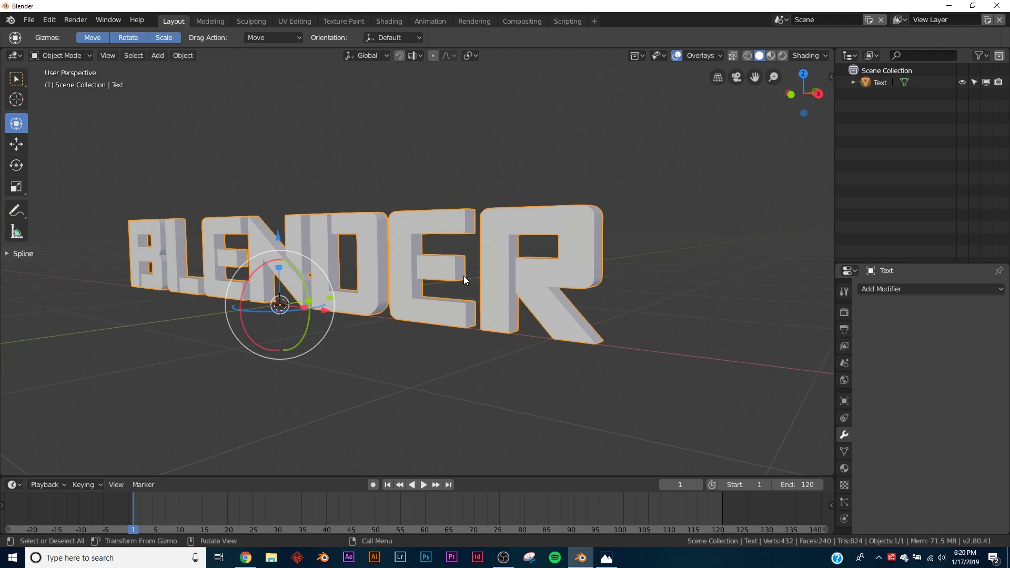
key("Tab")
- In face select mode, select the front faces of the B, L and first E
mouse_move(463, 276)
middle_mouse_down()
mouse_move(426, 273)
mouse_move(458, 276)
middle_mouse_up()
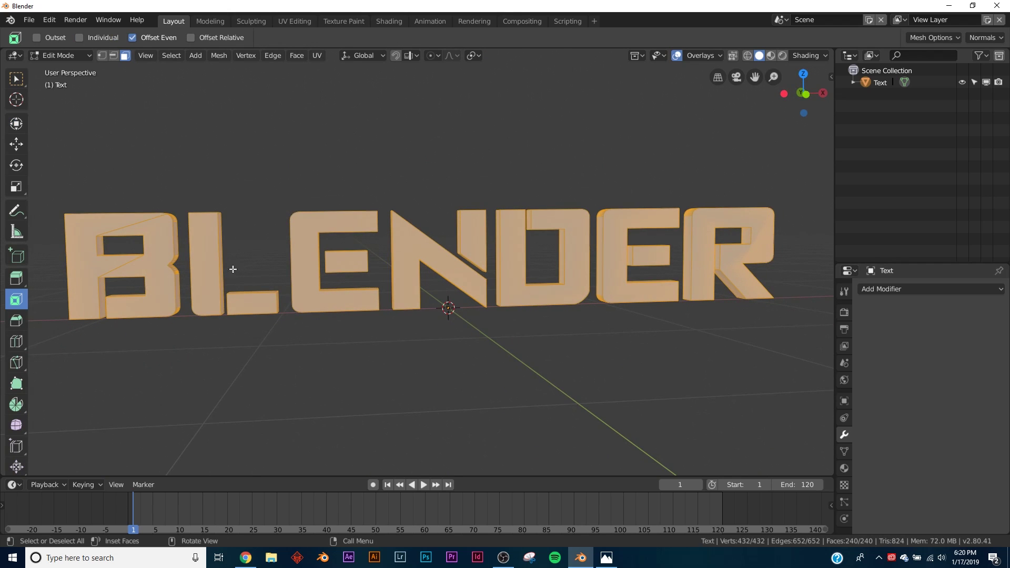
middle_click_drag(329, 282, 315, 247)
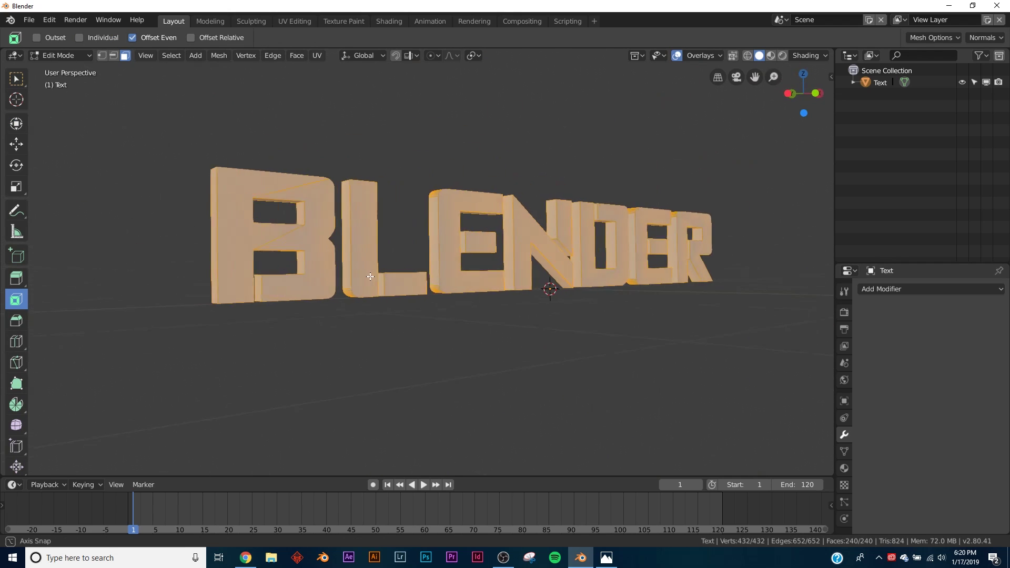
left_click(308, 222)
left_click(113, 55)
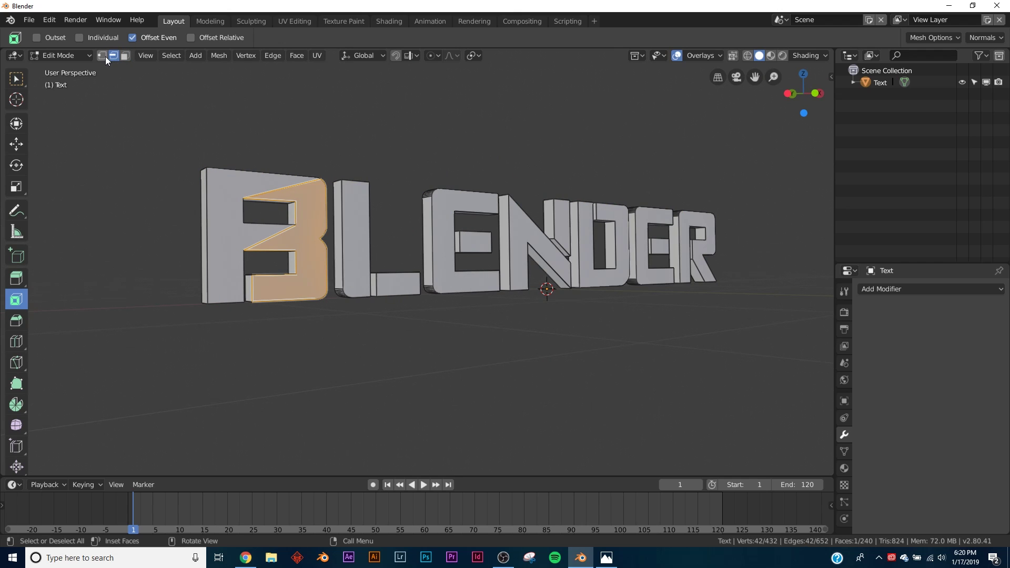
left_click(125, 55)
middle_click_drag(310, 150, 278, 143)
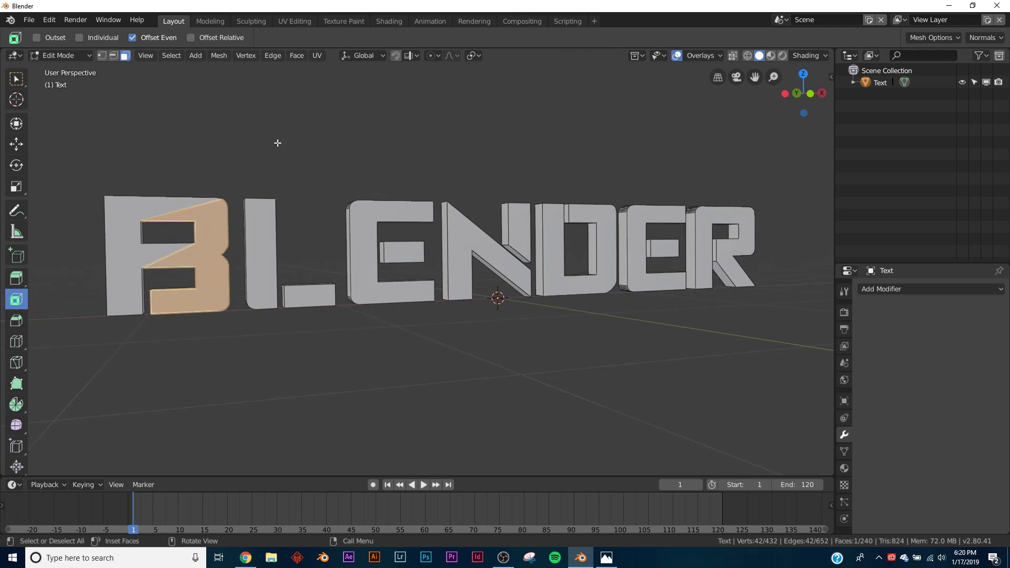
left_click(162, 213, "shift")
left_click(263, 244, "shift")
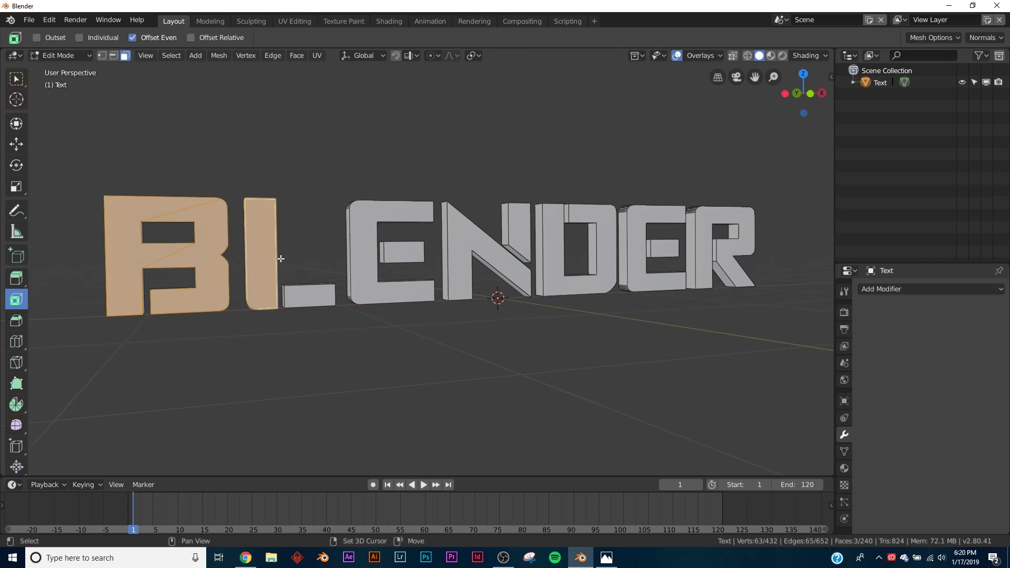
left_click(323, 301, "shift")
left_click(371, 265, "shift")
left_click(406, 249, "shift")
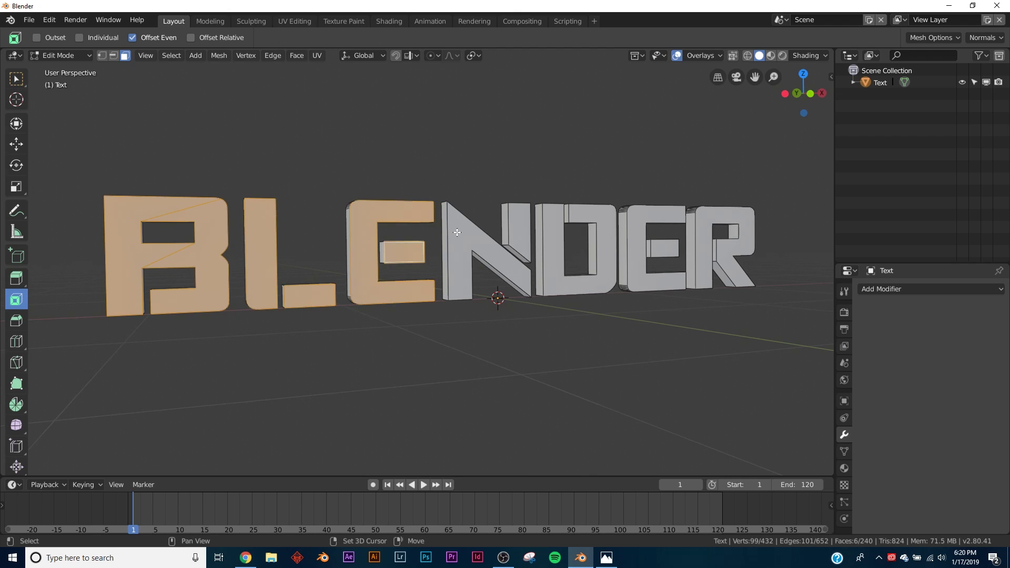
- Add the front faces of N, D, the second E and R to the selection
left_click(476, 252, "shift")
left_click(508, 226, "shift")
middle_click_drag(509, 226, 569, 239)
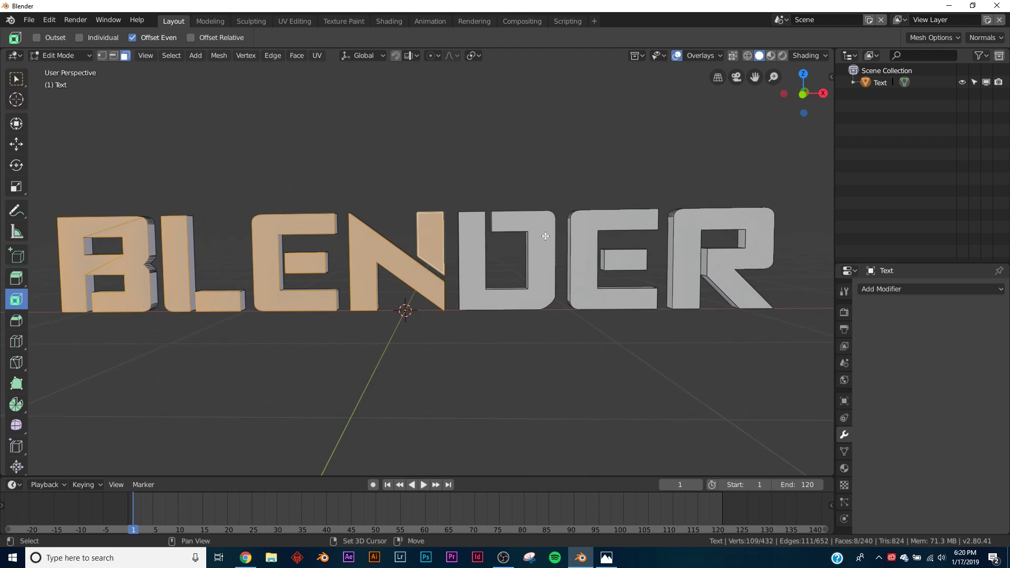
left_click(545, 236, "shift")
left_click(615, 226, "shift")
left_click(625, 259, "shift")
left_click(715, 224, "shift")
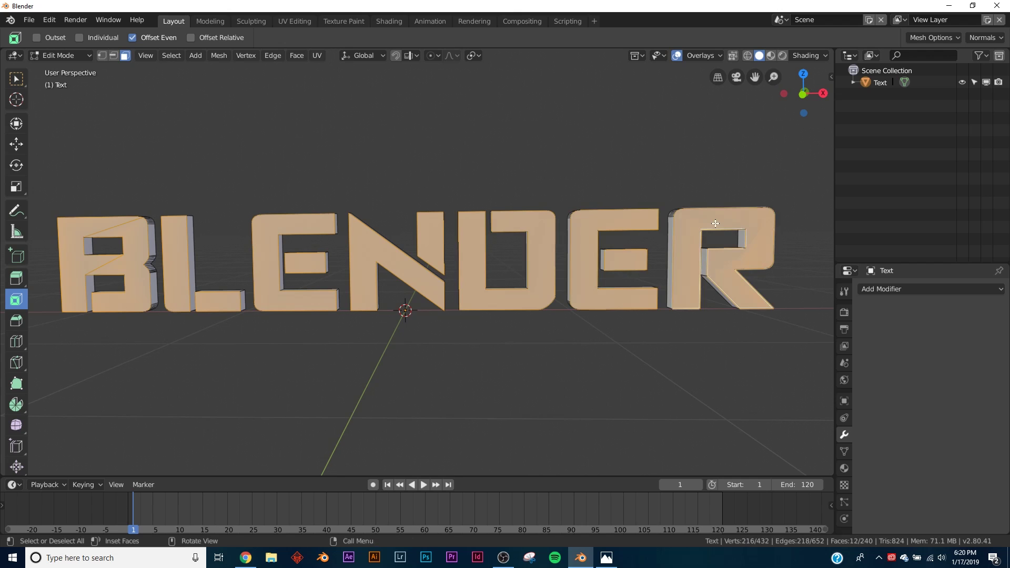
- Inset the selected letter faces by 0.0172 m with zero depth
middle_click_drag(213, 296, 20, 320)
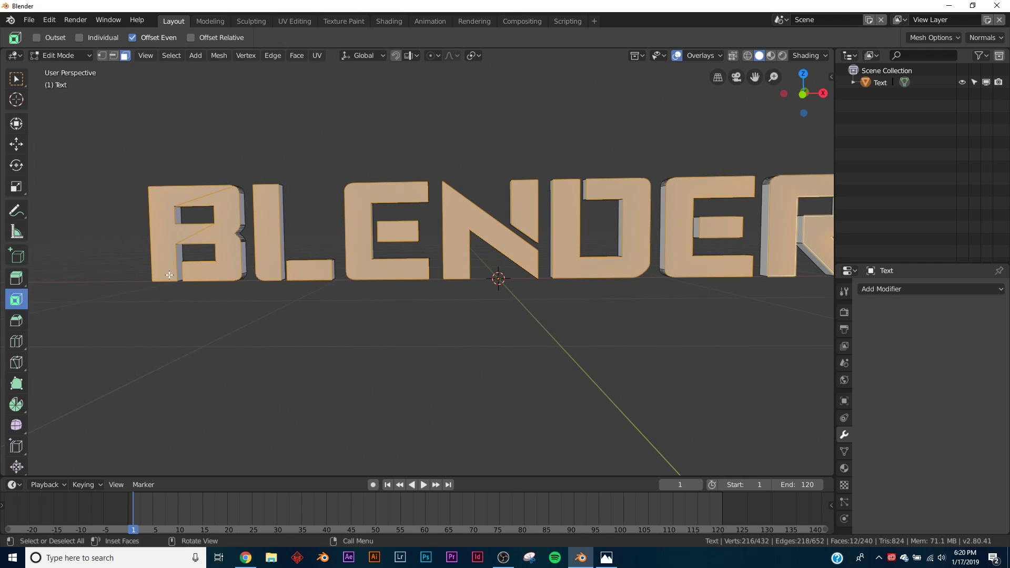
mouse_move(30, 80)
left_mouse_down()
mouse_move(2, 83)
mouse_move(46, 82)
left_mouse_up()
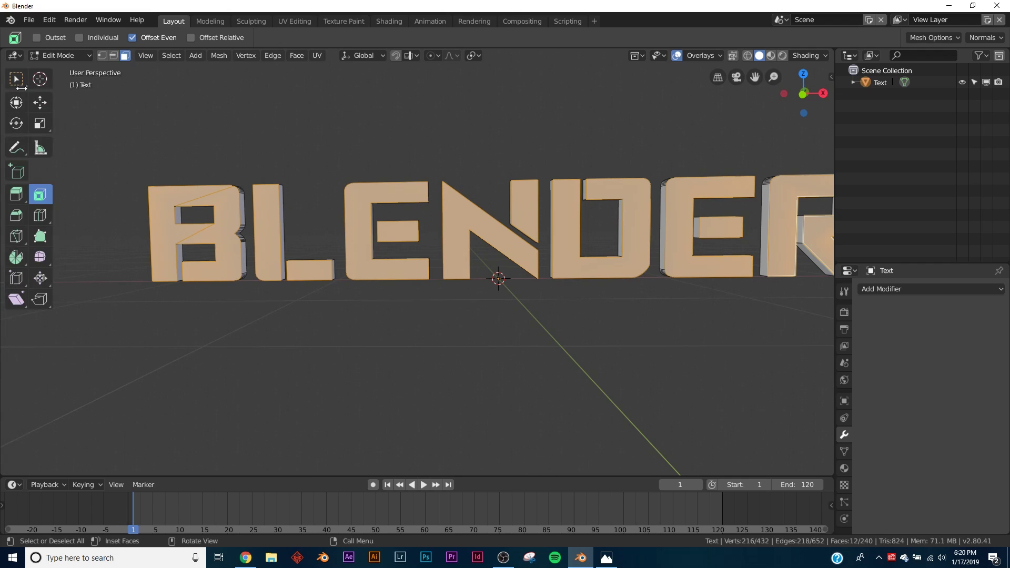
scroll(214, 225, "up", 3)
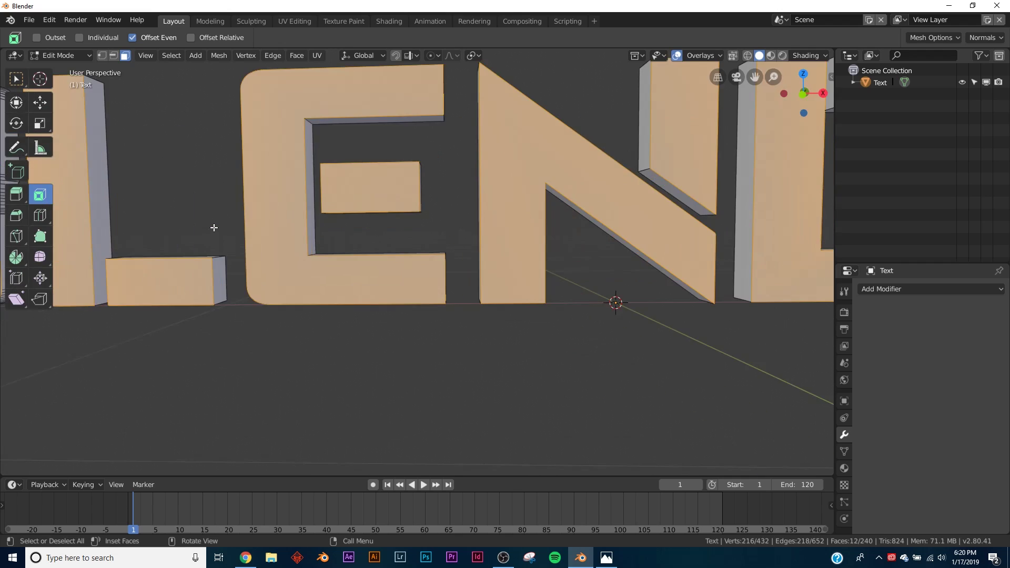
middle_click_drag(214, 225, 458, 258, "shift")
mouse_move(599, 261)
left_mouse_down()
mouse_move(590, 264)
mouse_move(634, 262)
mouse_move(568, 264)
mouse_move(618, 263)
mouse_move(601, 265)
left_mouse_up()
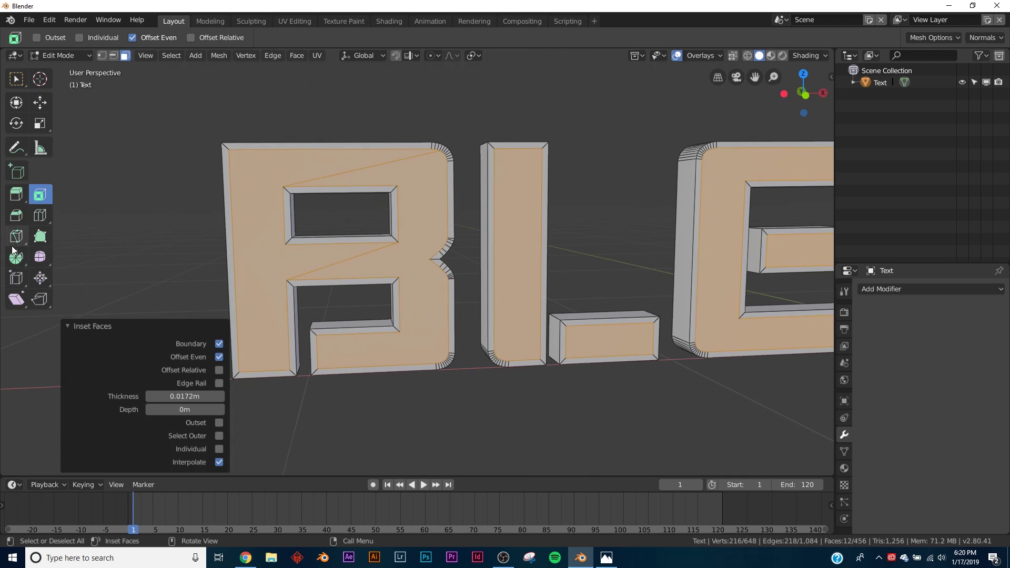
- Extrude the inset faces 0.0292 m inward along Z and return to Object Mode
left_click(16, 195)
middle_click_drag(61, 247, 560, 285)
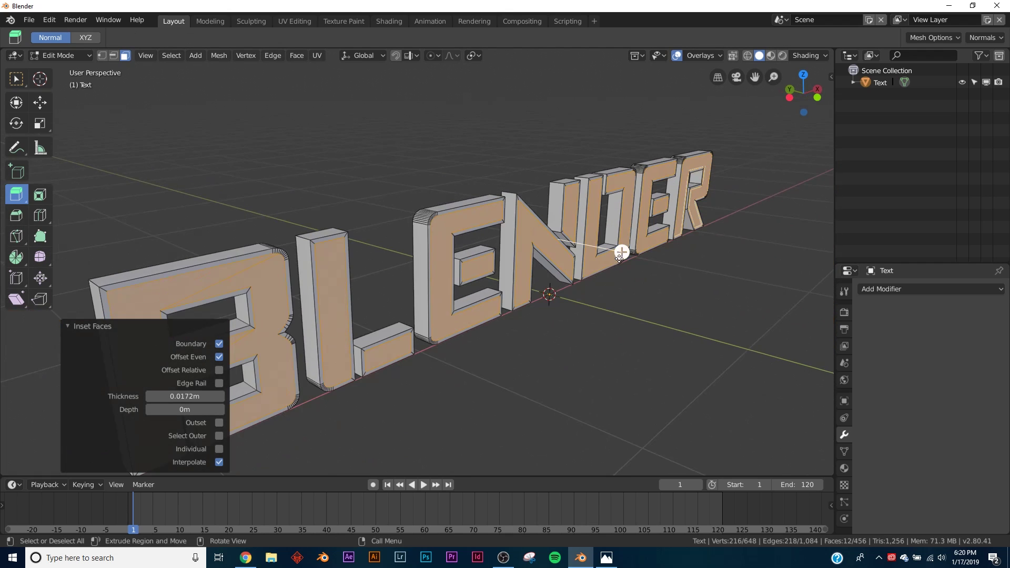
left_click_drag(619, 257, 615, 250)
middle_click_drag(615, 250, 499, 247)
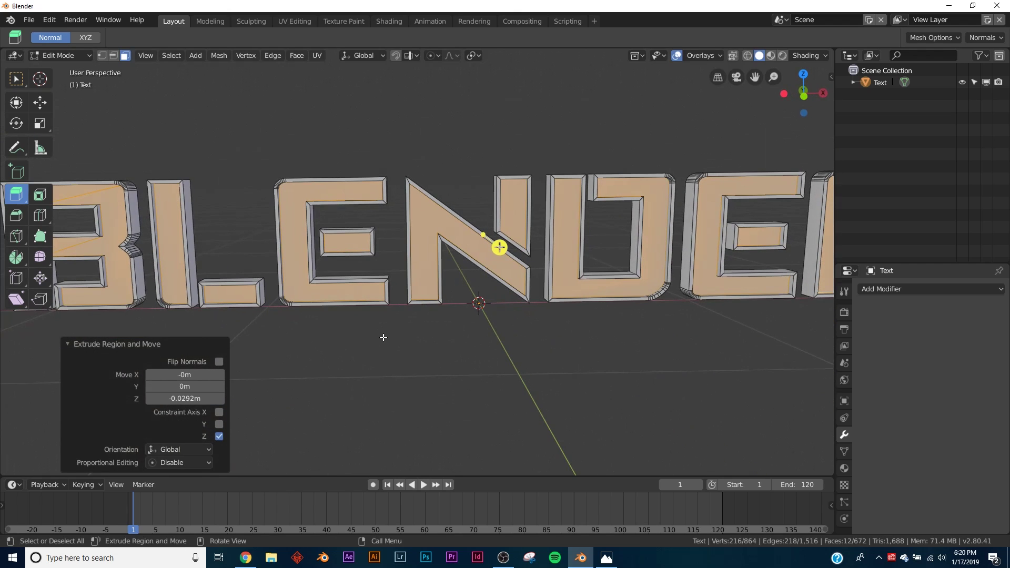
left_click(100, 346)
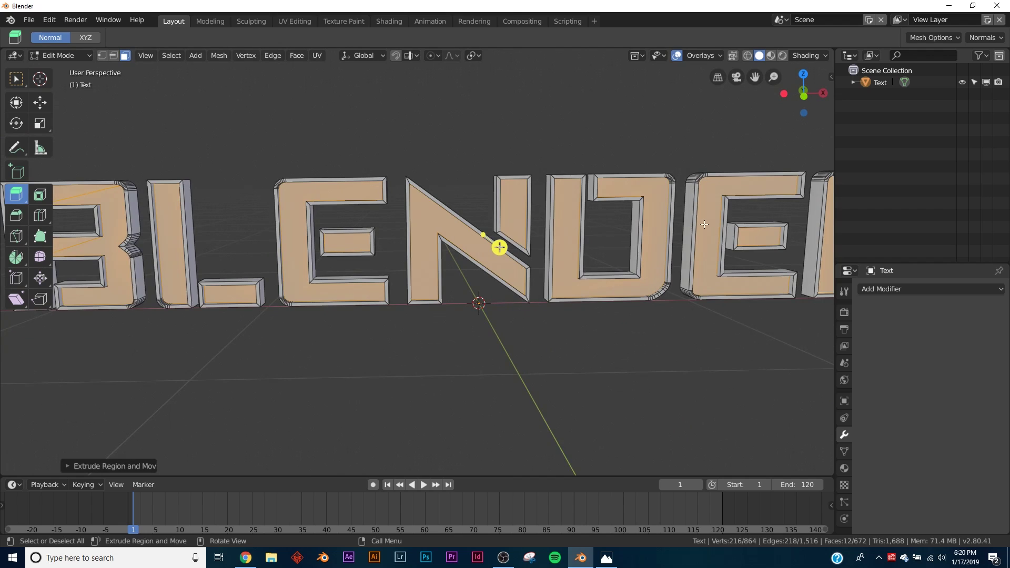
scroll(514, 260, "down", 2)
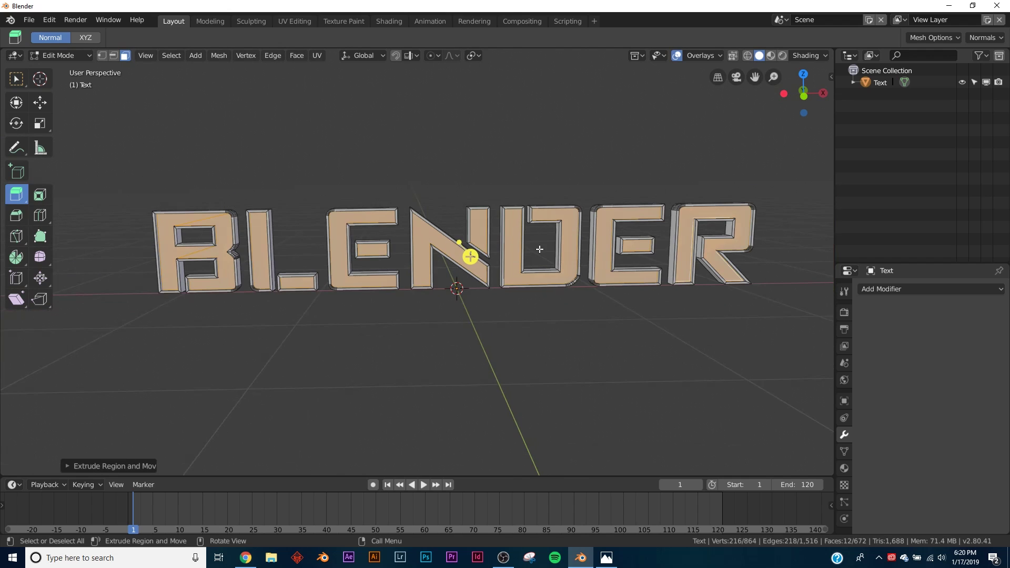
key("Tab")
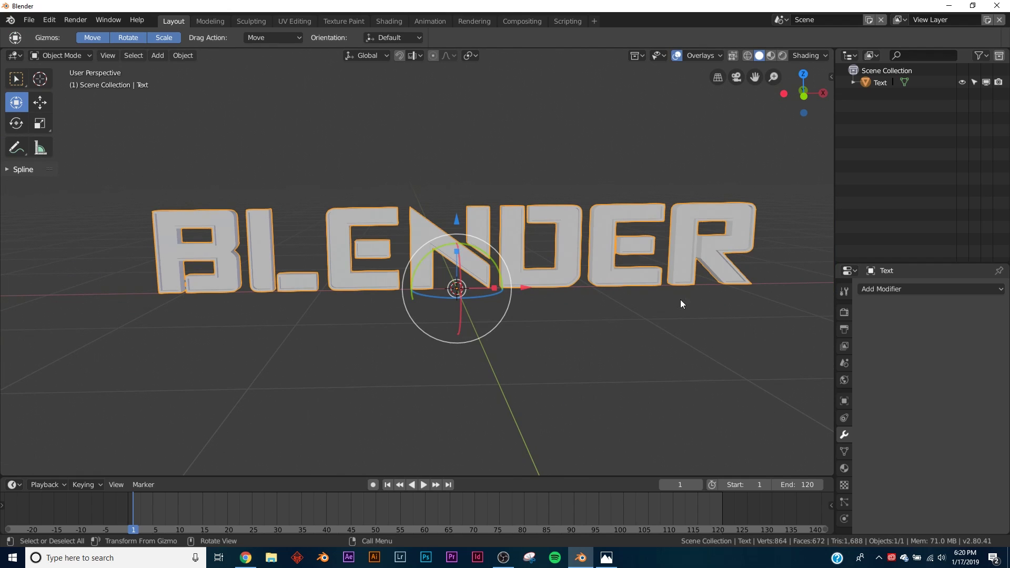
- Create a new material for the text and darken its base colour to grey
left_click(844, 468)
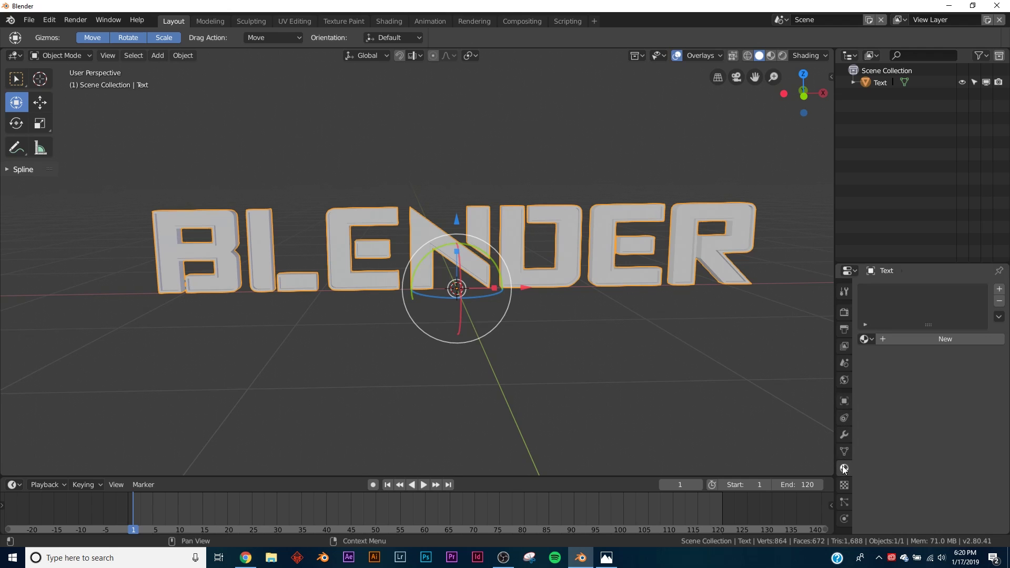
scroll(739, 381, "up", 2)
left_click(945, 339)
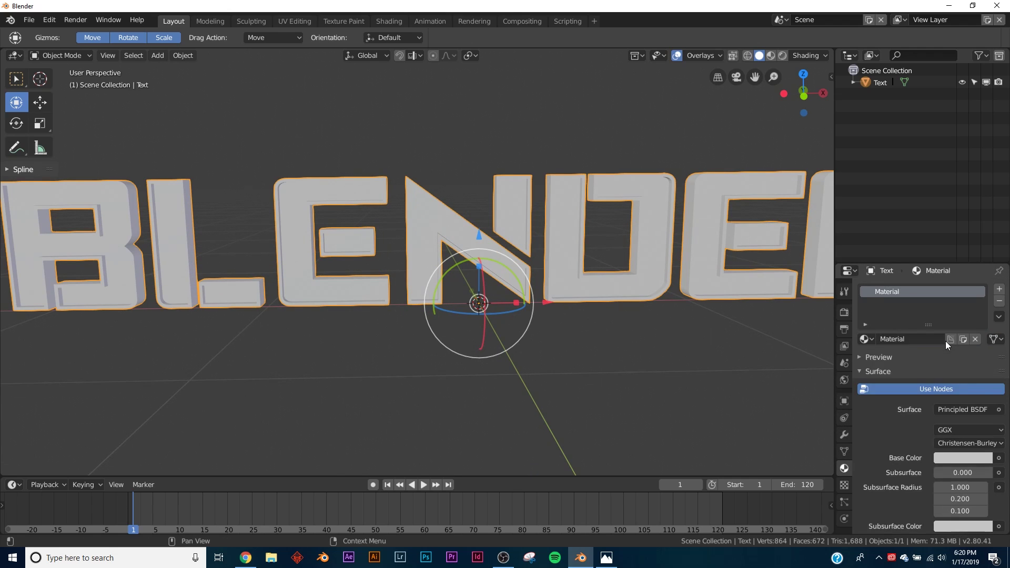
scroll(945, 347, "down", 5)
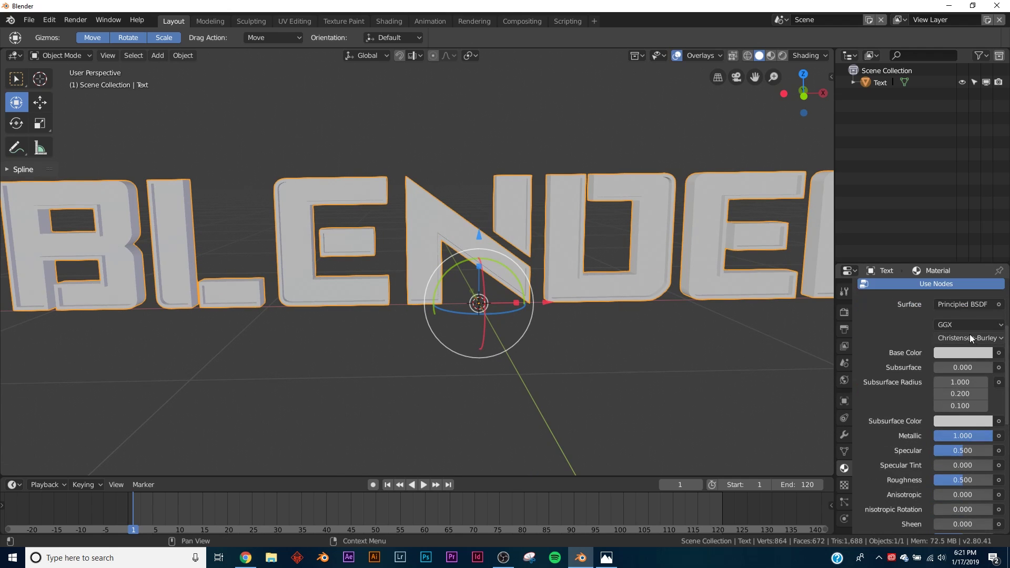
left_click(966, 352)
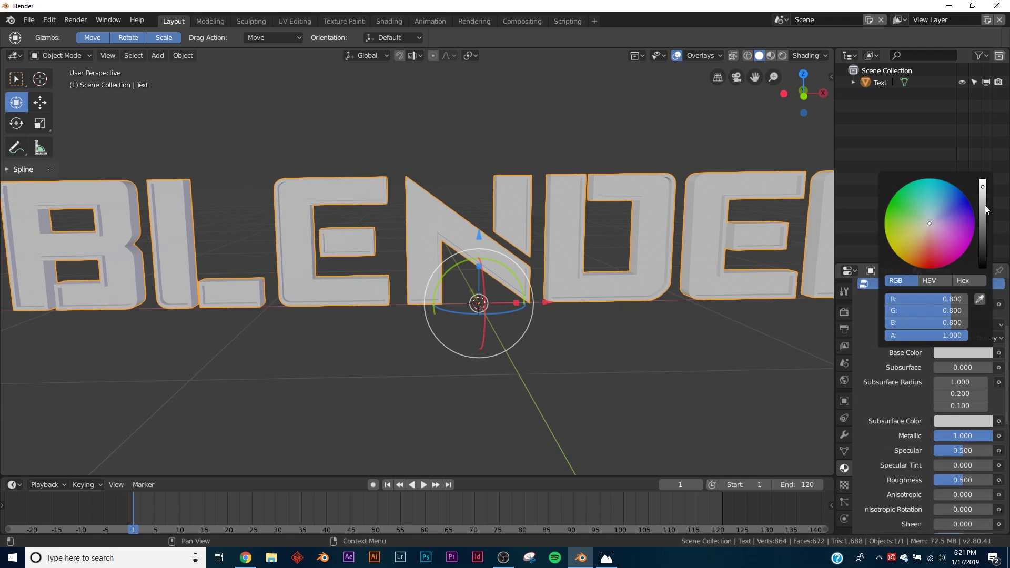
left_click_drag(984, 205, 985, 225)
scroll(938, 348, "up", 5)
scroll(938, 349, "up", 1)
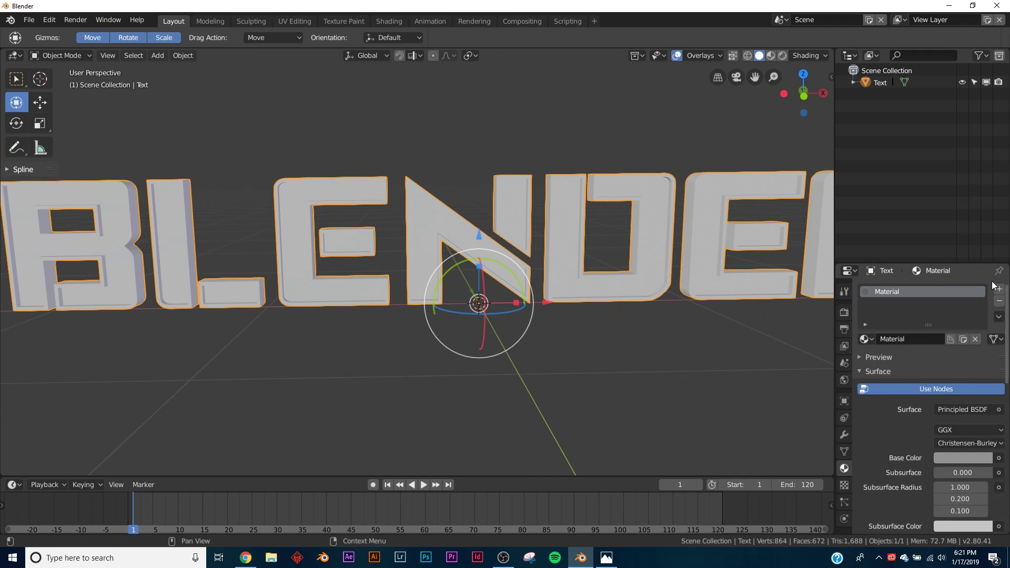
- Add a second slot with Material.001, base colour green (R 0.053, G 0.800, B 0.112)
left_click(998, 289)
left_click(926, 363)
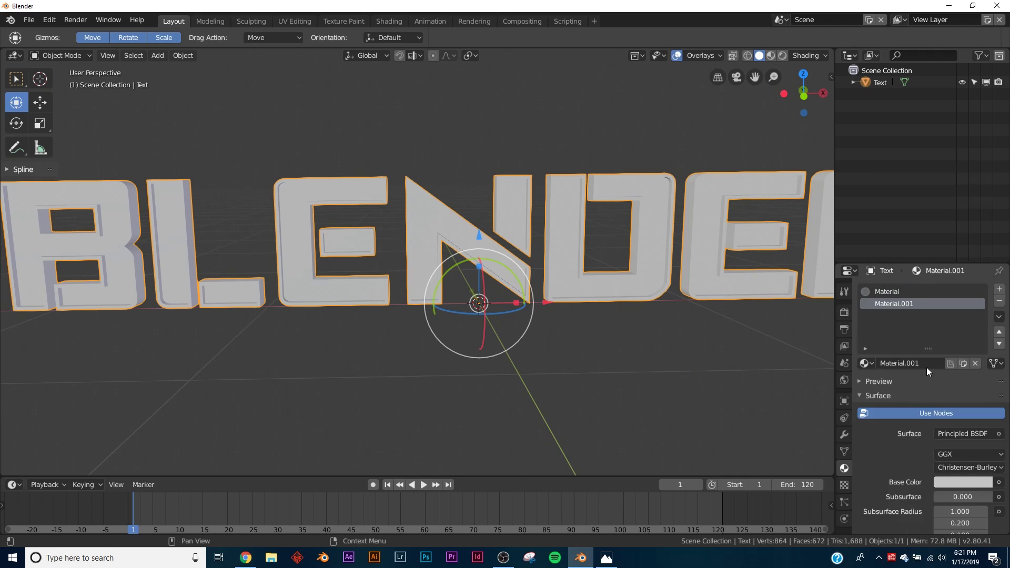
left_click(952, 483)
left_click_drag(942, 386, 939, 325)
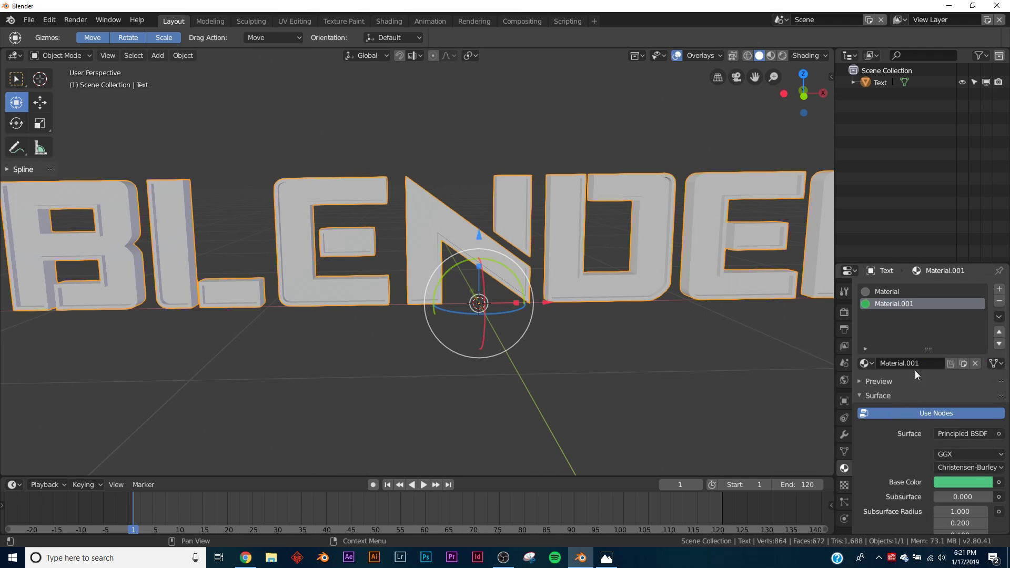
key("Tab")
middle_click_drag(499, 248, 585, 232)
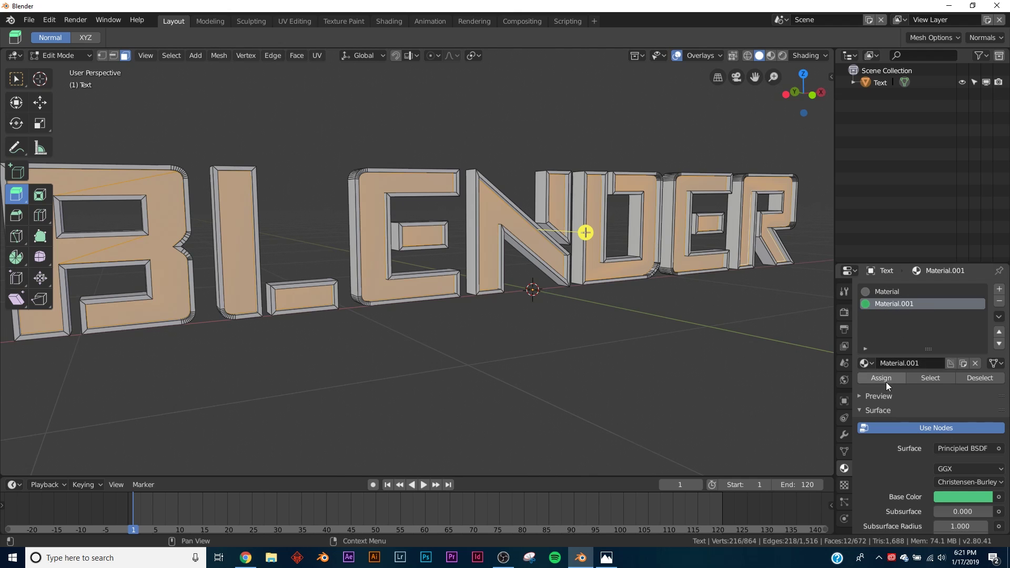
- Preview the green material on the letters in Material Preview shading
key("Tab")
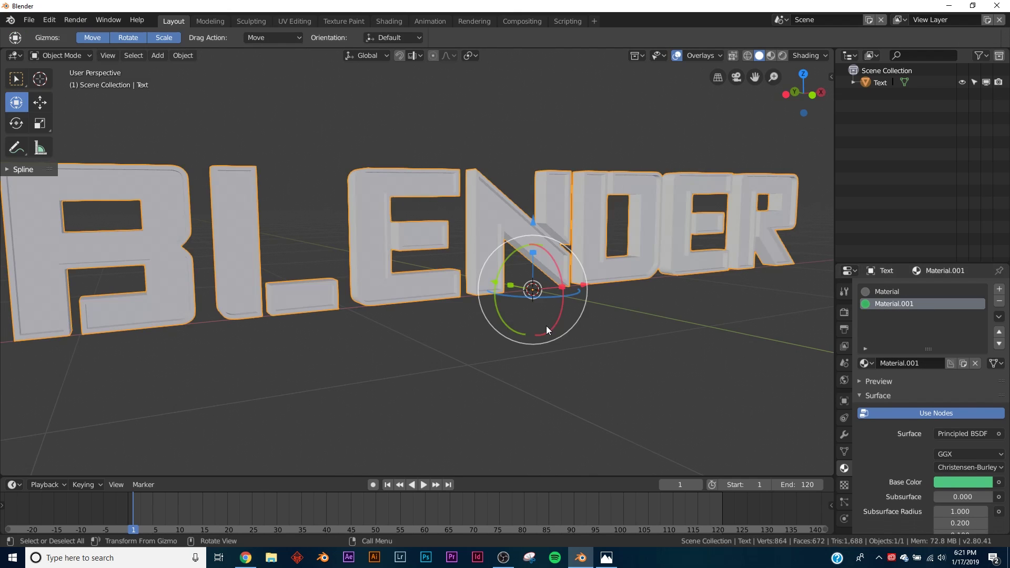
key("z")
left_click(552, 395)
middle_click_drag(417, 310, 360, 313)
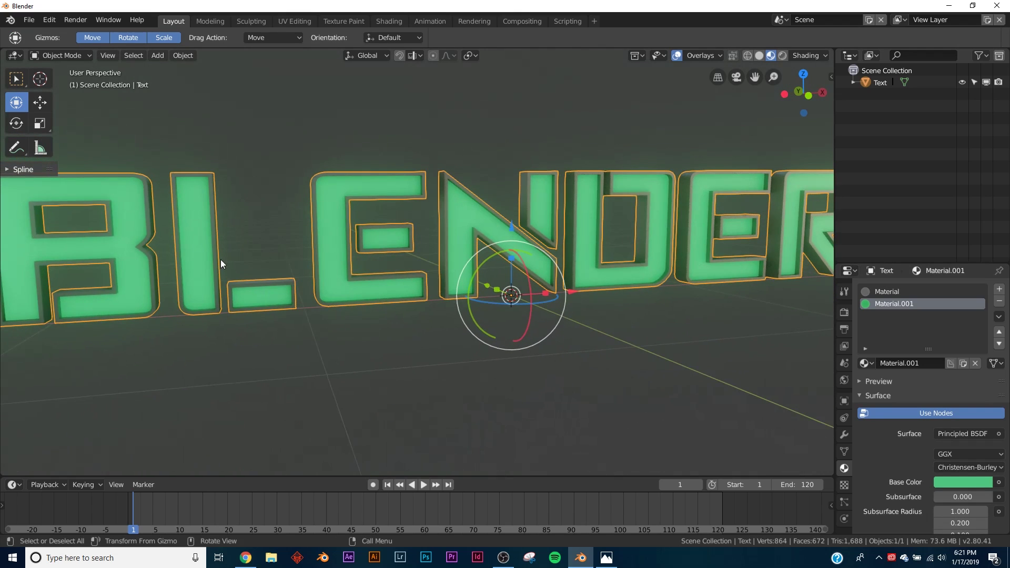
scroll(408, 308, "down", 3)
- Switch back to solid shading and compare with the reference image text edited.png in Photos
key("Tab")
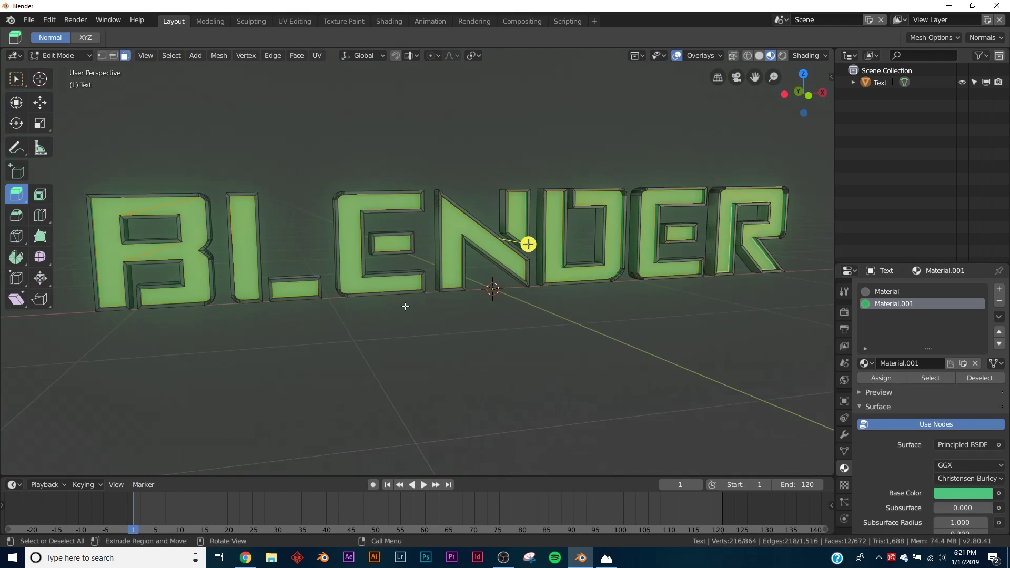
key("Tab")
key("z")
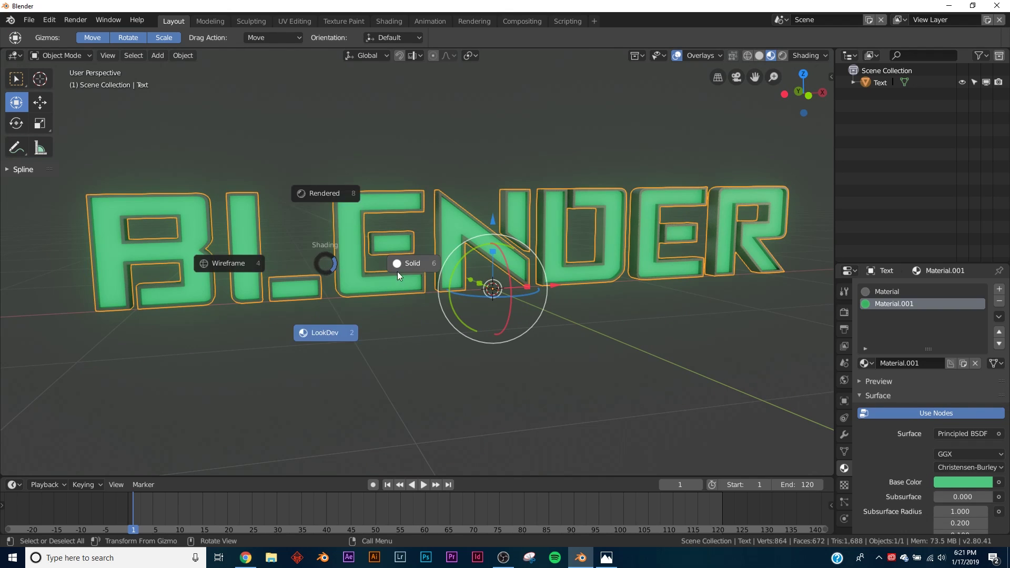
left_click(399, 262)
left_click(607, 559)
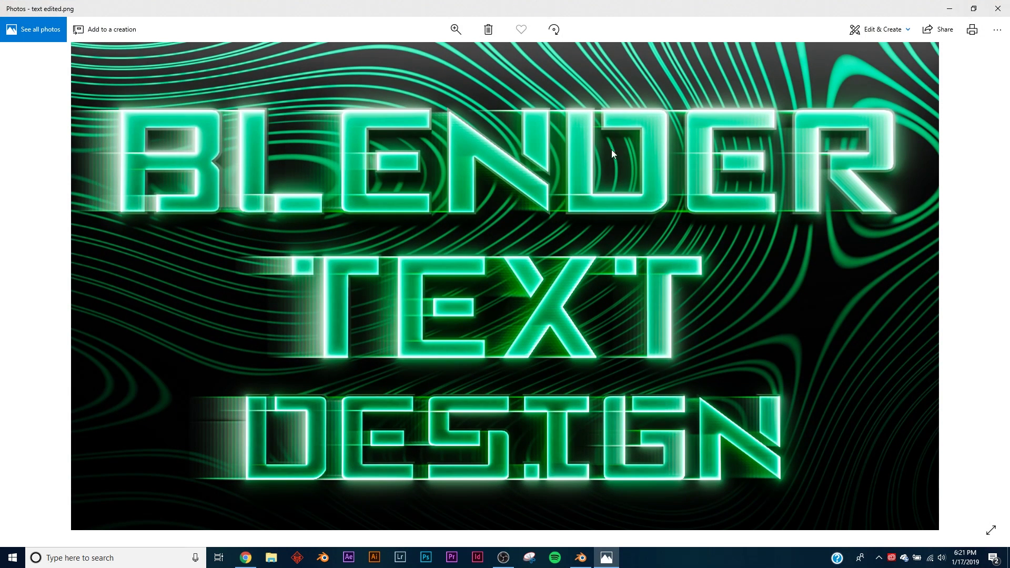
left_click(946, 9)
- Enter Edit Mode and select the face loops running along the B's side
scroll(311, 300, "up", 6)
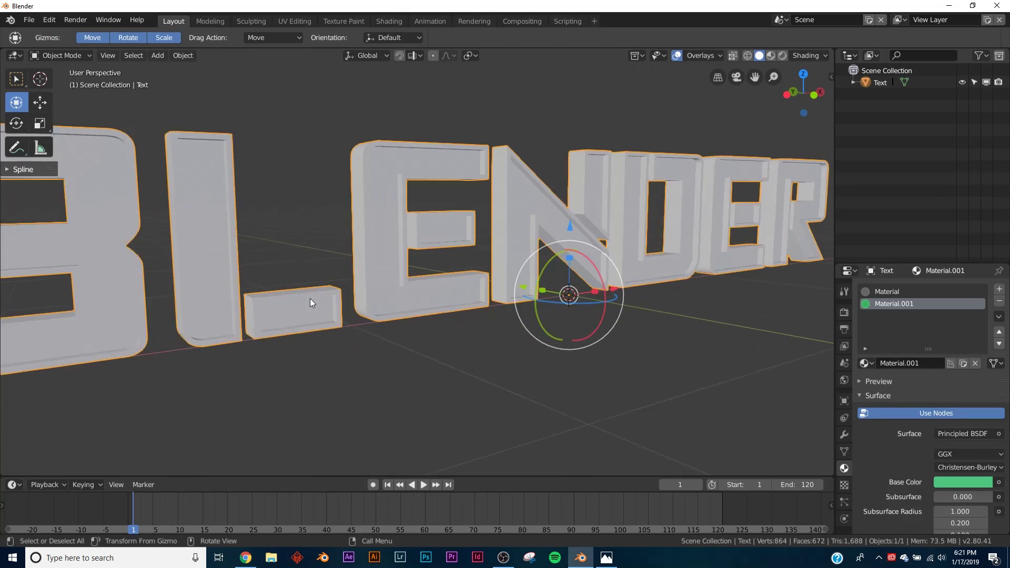
key("Tab")
middle_click_drag(486, 173, 521, 190)
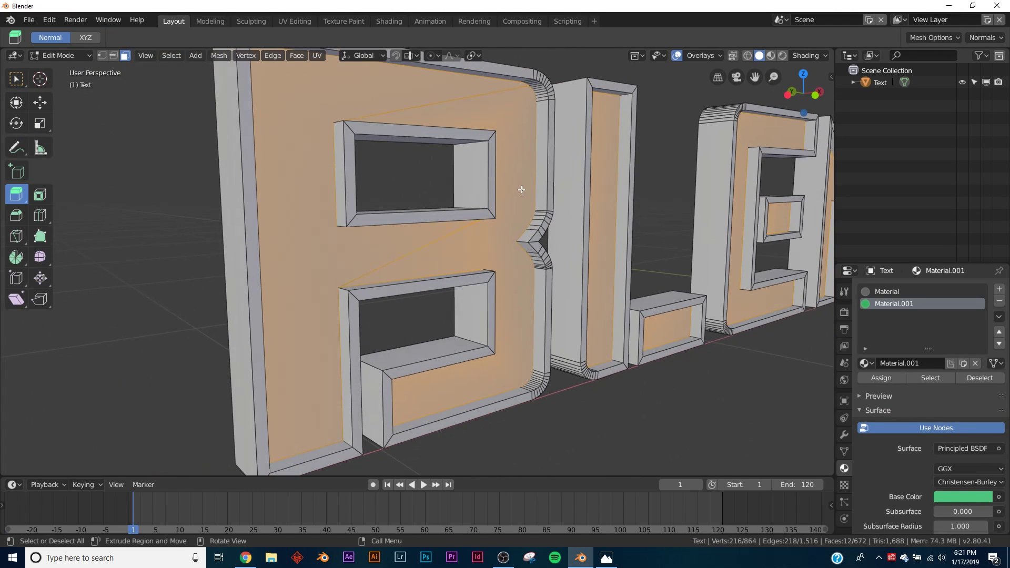
scroll(546, 214, "up", 3)
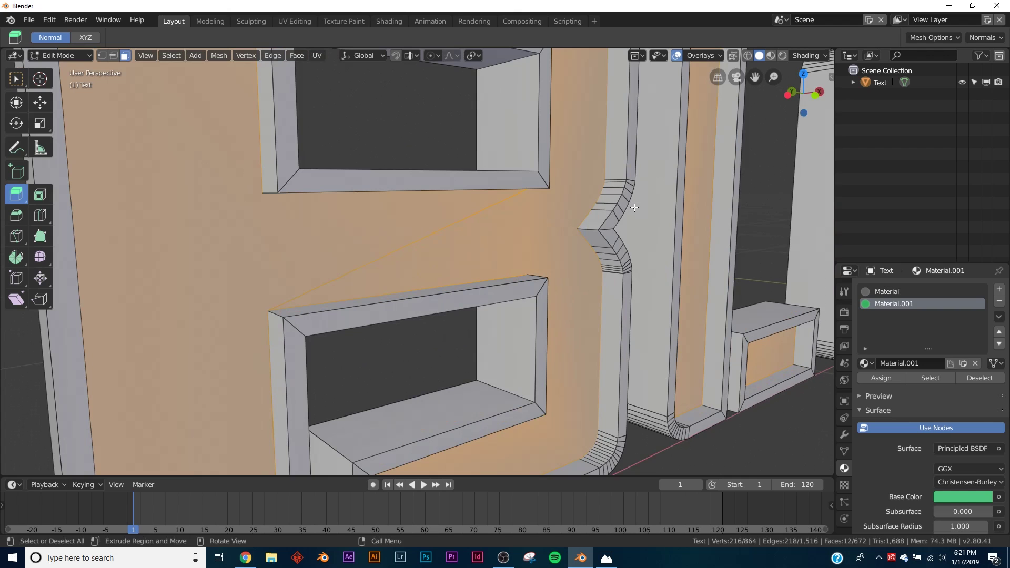
left_click(617, 179, "alt")
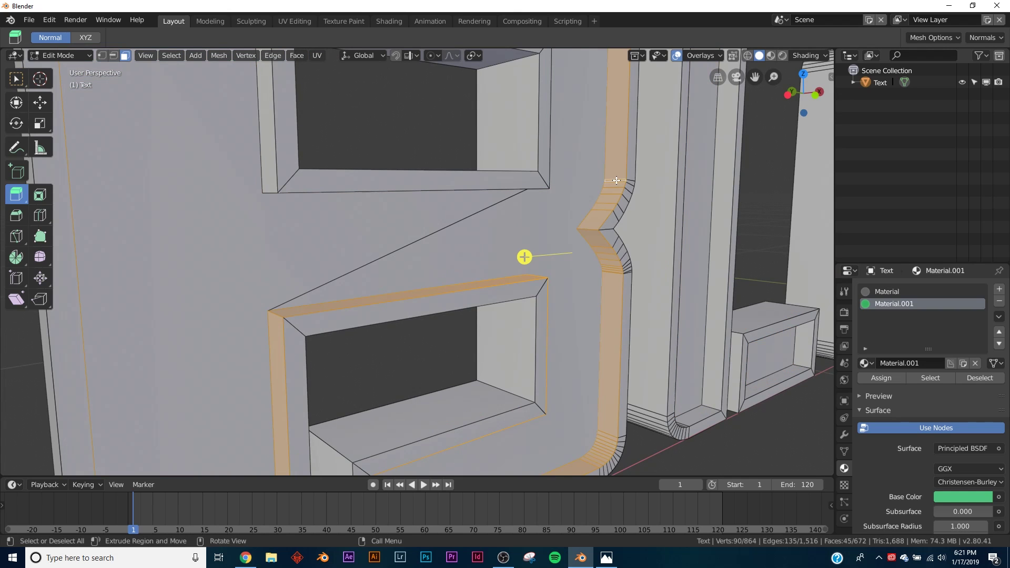
scroll(617, 179, "down", 3)
left_click(545, 155)
left_click(544, 155, "shift")
- Add the rim loops around the B's outer outline and top hole, then return to Object Mode
middle_click_drag(542, 150, 302, 232)
scroll(516, 251, "up", 3)
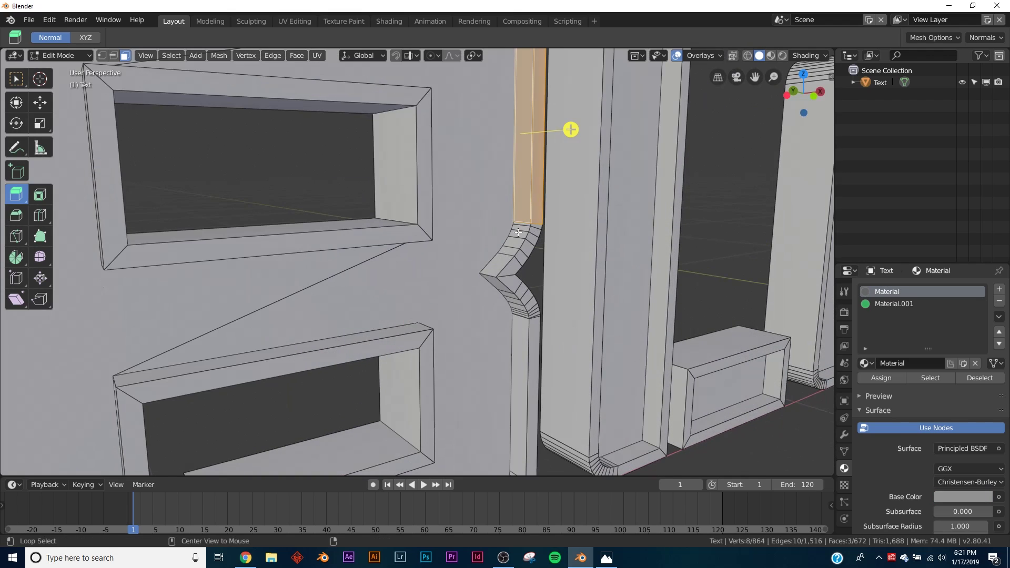
left_click(536, 233, "alt")
scroll(516, 237, "down", 6)
middle_click_drag(515, 228, 444, 200)
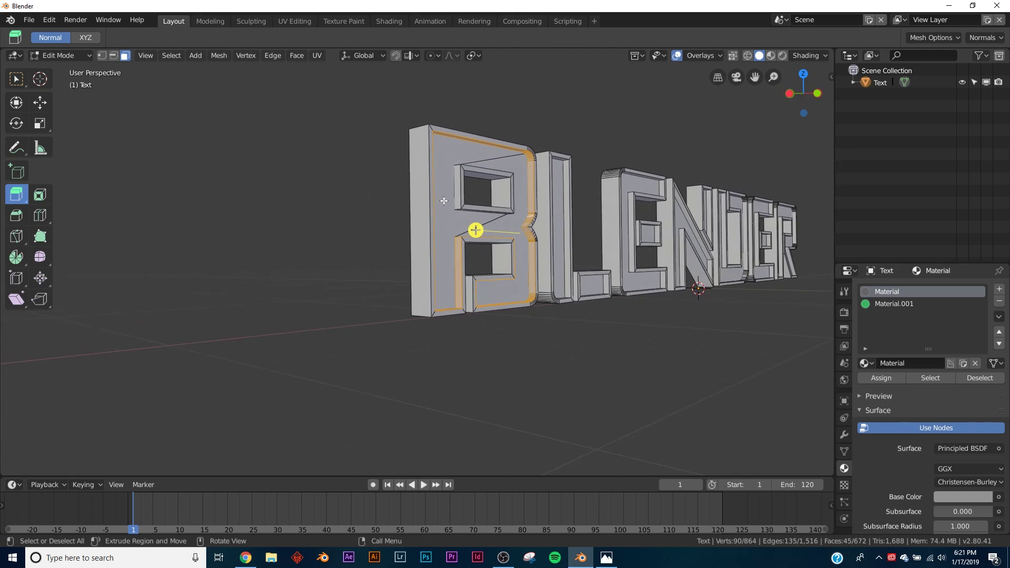
left_click(457, 210, "alt")
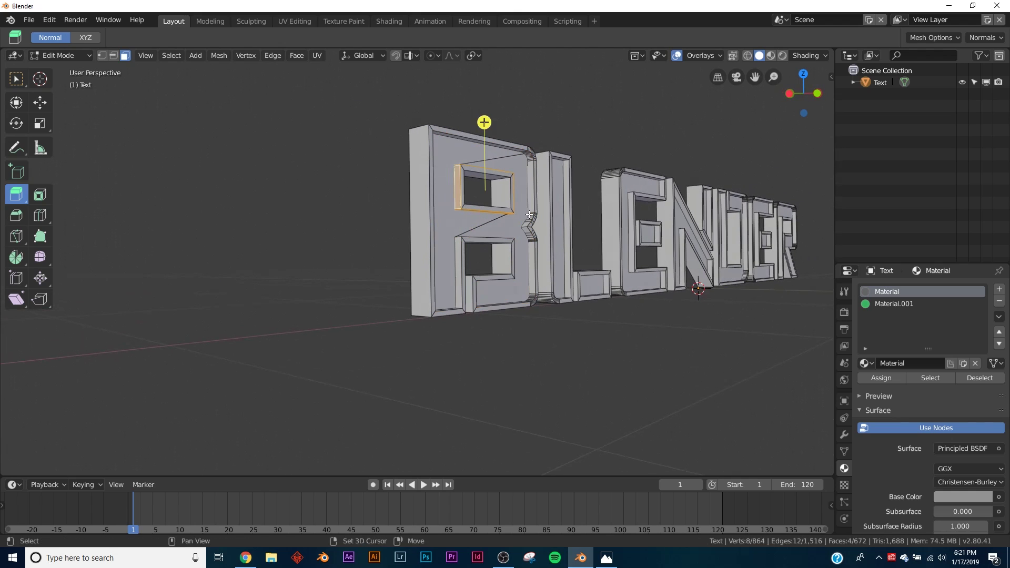
left_click(531, 217, "alt")
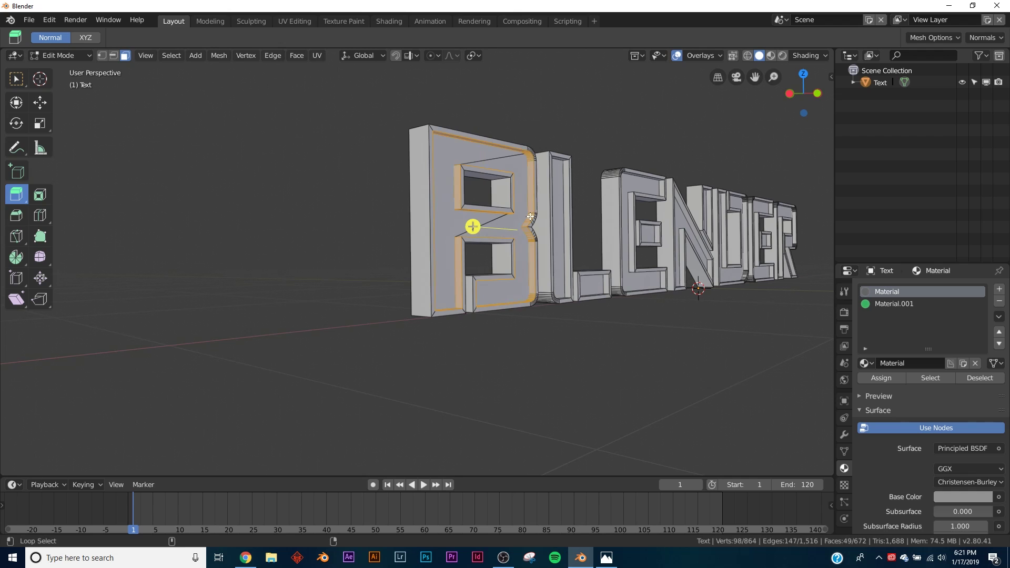
scroll(473, 225, "up", 4)
middle_click_drag(473, 225, 640, 267)
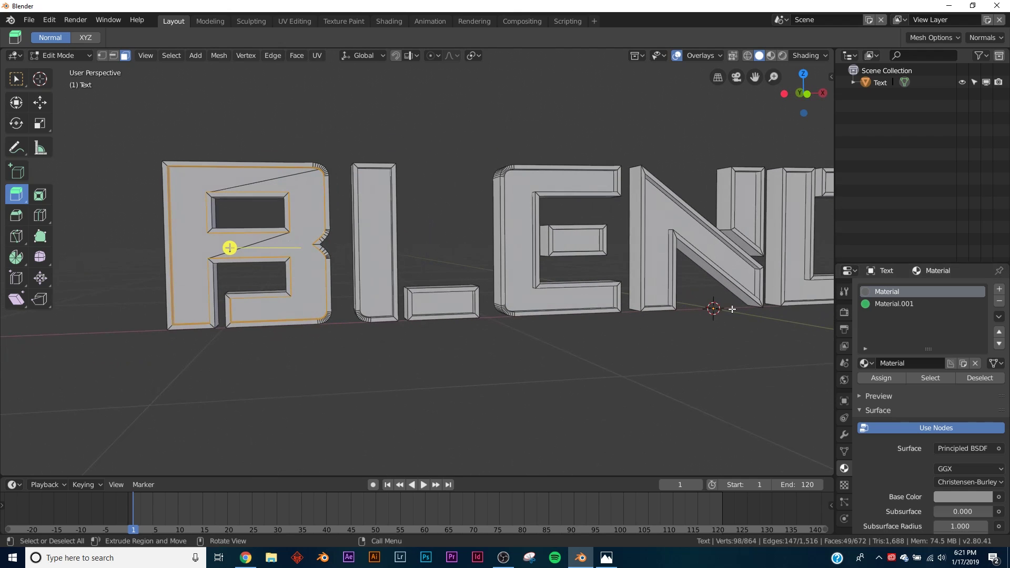
key("Tab")
- Create Material.002 in a new slot as a white Emission shader with strength 50
left_click(1000, 290)
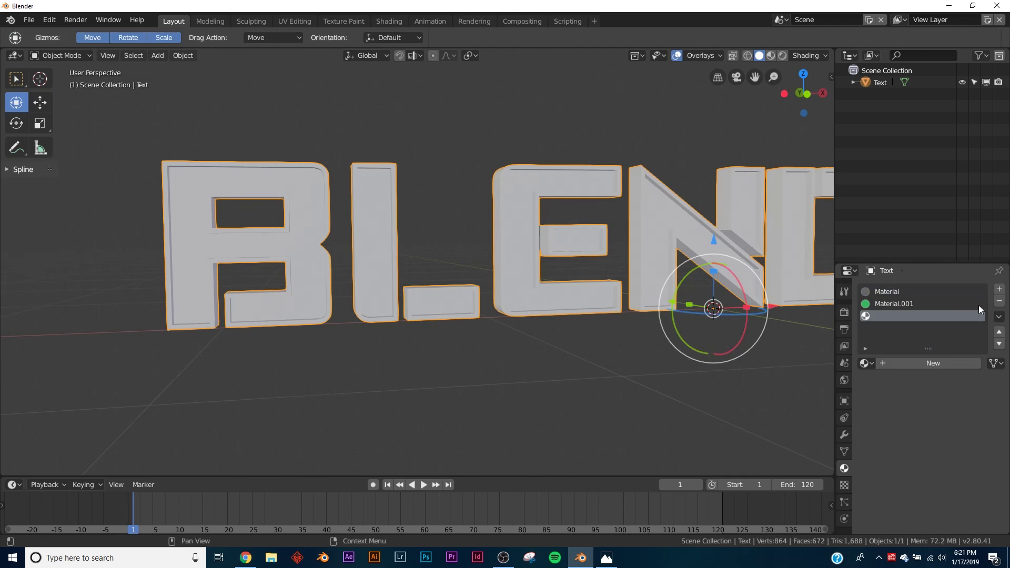
left_click(928, 362)
left_click(958, 433)
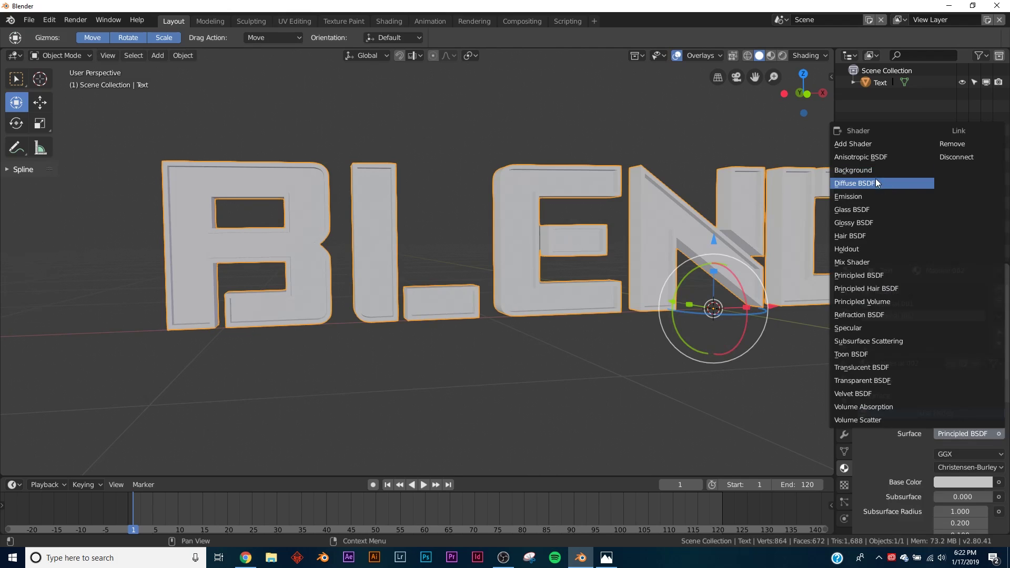
left_click(873, 195)
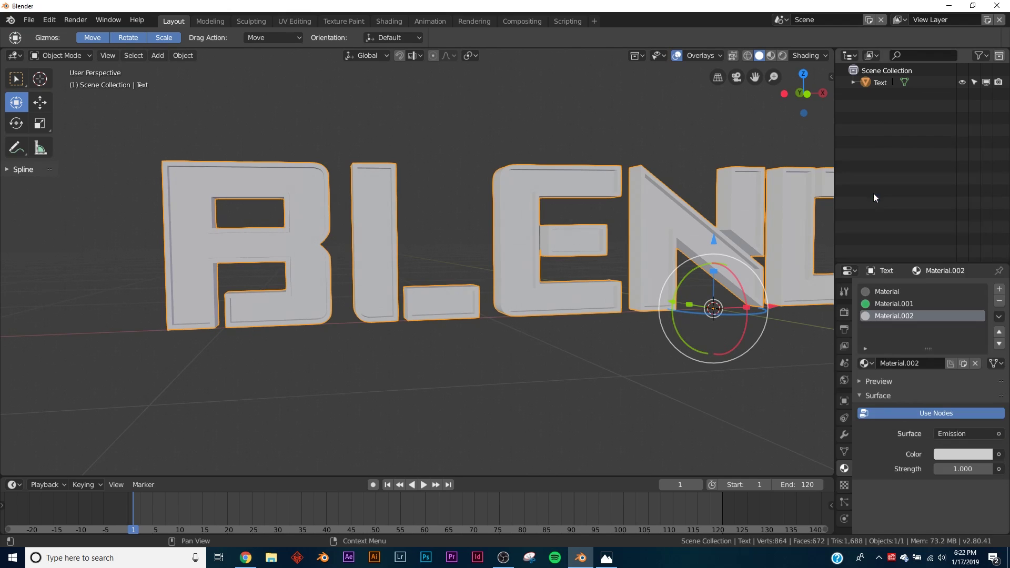
left_click(955, 458)
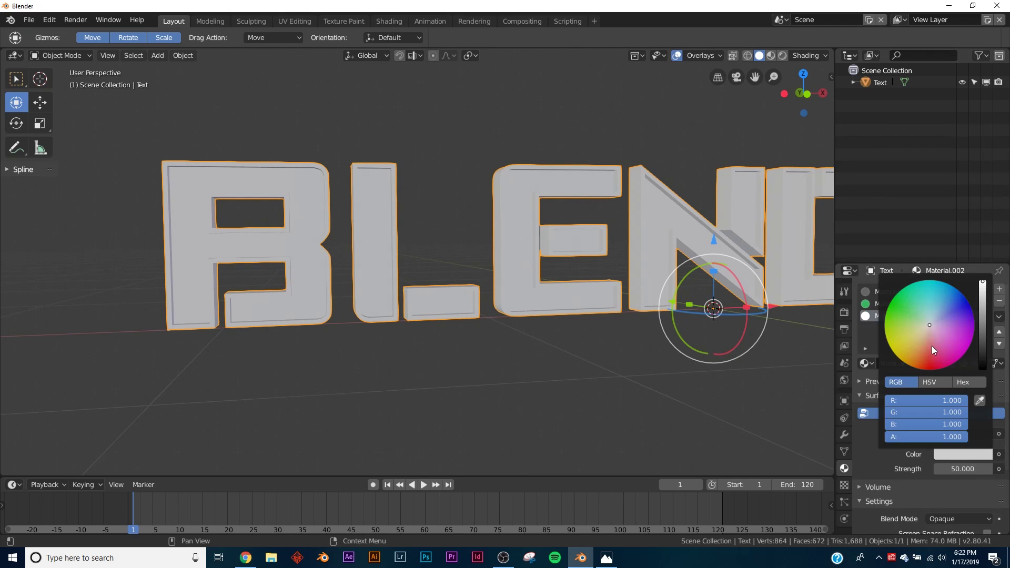
- Assign Material.002 to the selected B rim faces in Edit Mode
key("Tab")
middle_click_drag(334, 279, 412, 196)
scroll(469, 133, "up", 5)
key("KP_Decimal")
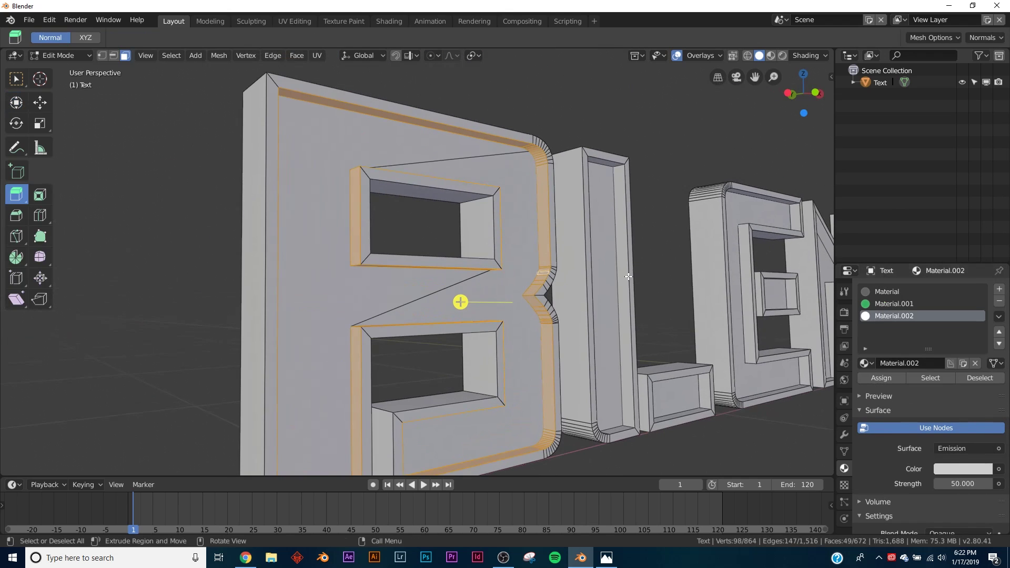
left_click(877, 379)
key("Tab")
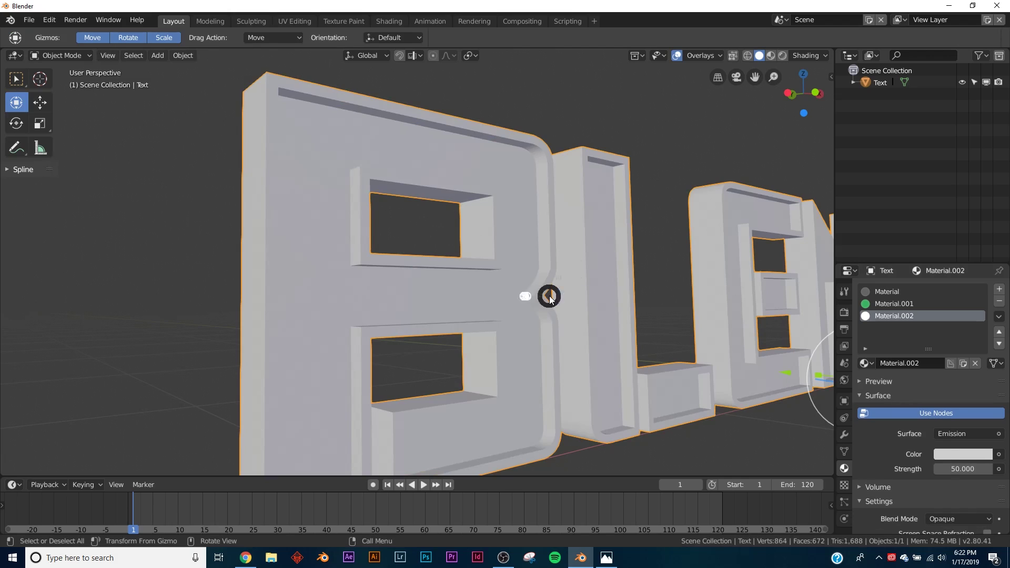
- Switch the viewport to Material Preview shading to see the B's glowing rim
key("z")
left_click(555, 359)
mouse_move(555, 359)
middle_mouse_down()
mouse_move(554, 336)
mouse_move(485, 356)
mouse_move(609, 361)
mouse_move(527, 356)
mouse_move(552, 353)
middle_mouse_up()
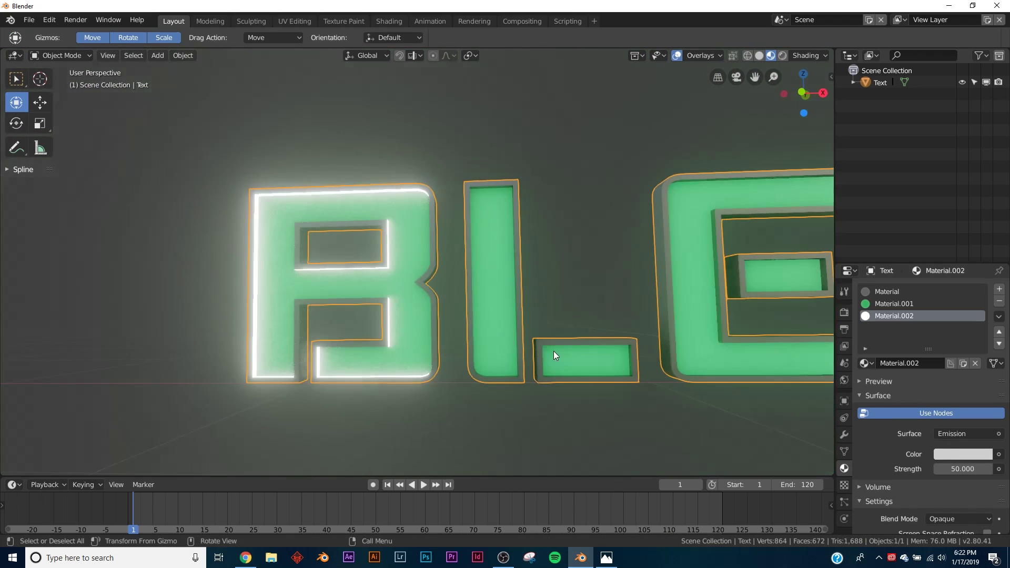
key("Tab")
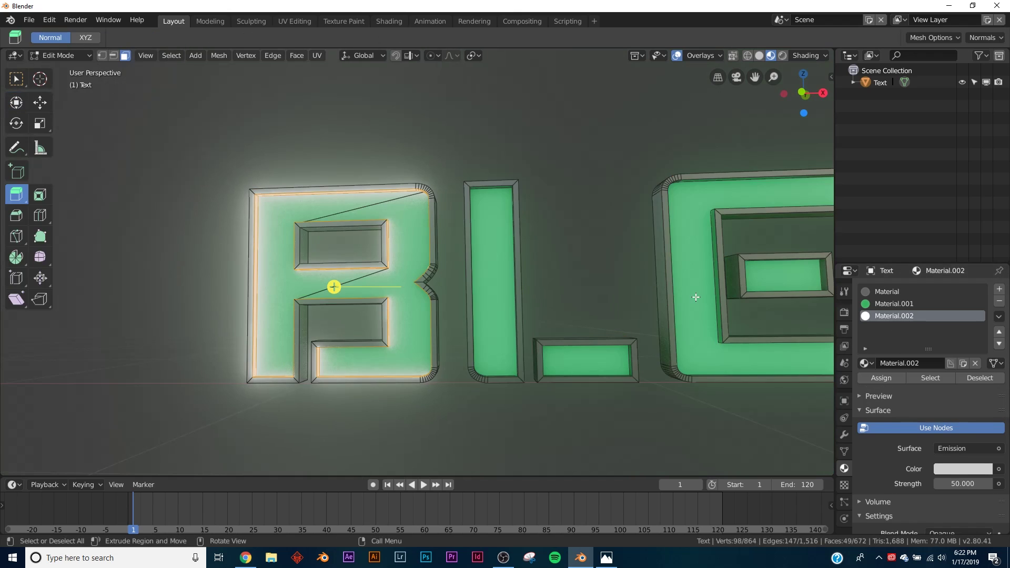
key("Tab")
- Set the render engine to Cycles and switch the viewport to Rendered shading
key("z")
left_click(775, 292)
left_click(844, 312)
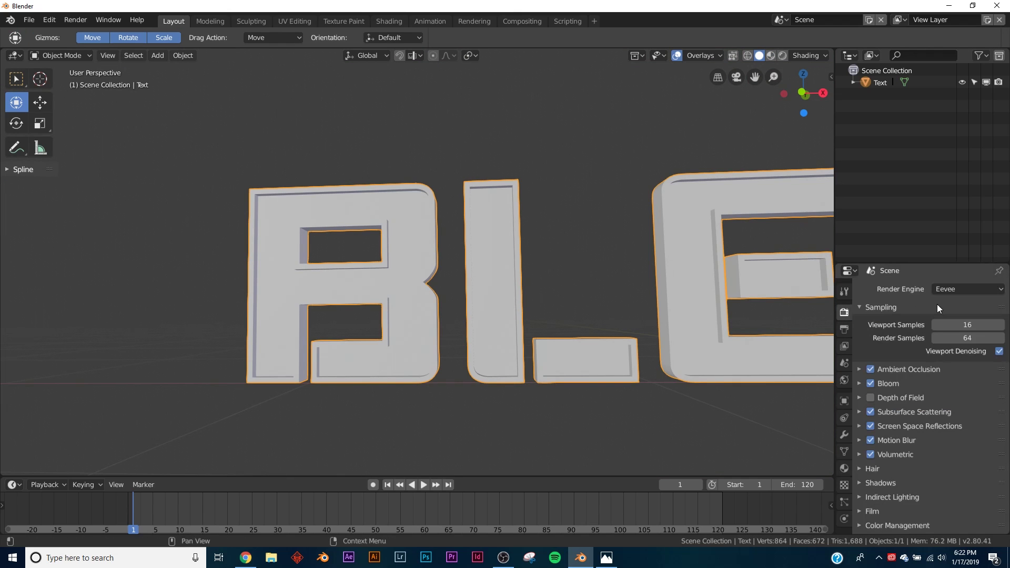
left_click(952, 290)
left_click(957, 257)
key("z")
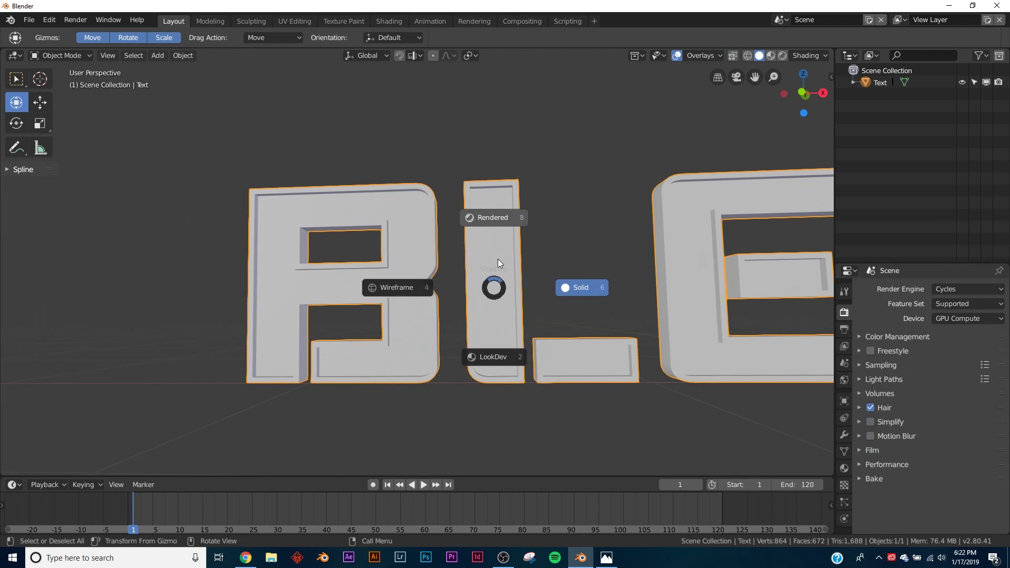
left_click(473, 253)
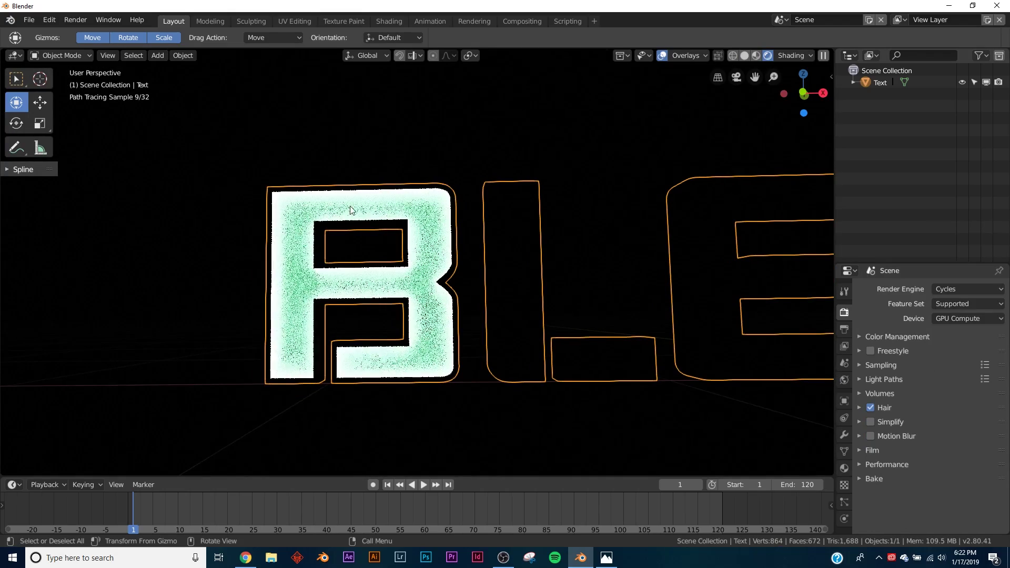
- Assign the emission material to the L's rim and the small bar's inner walls
mouse_move(290, 281)
middle_mouse_down()
mouse_move(398, 360)
mouse_move(369, 305)
middle_mouse_up()
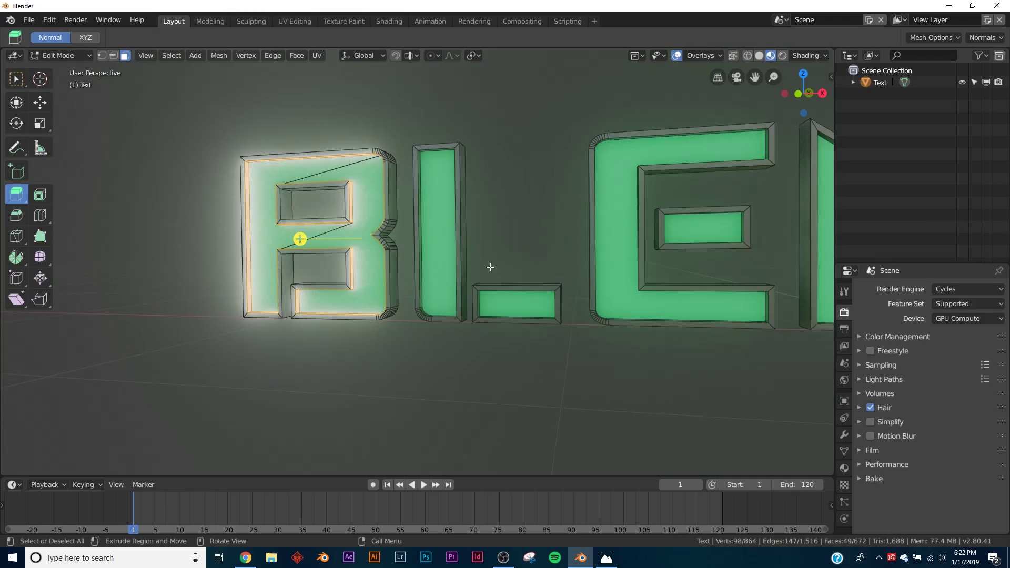
middle_click_drag(489, 271, 442, 283)
scroll(441, 282, "up", 3)
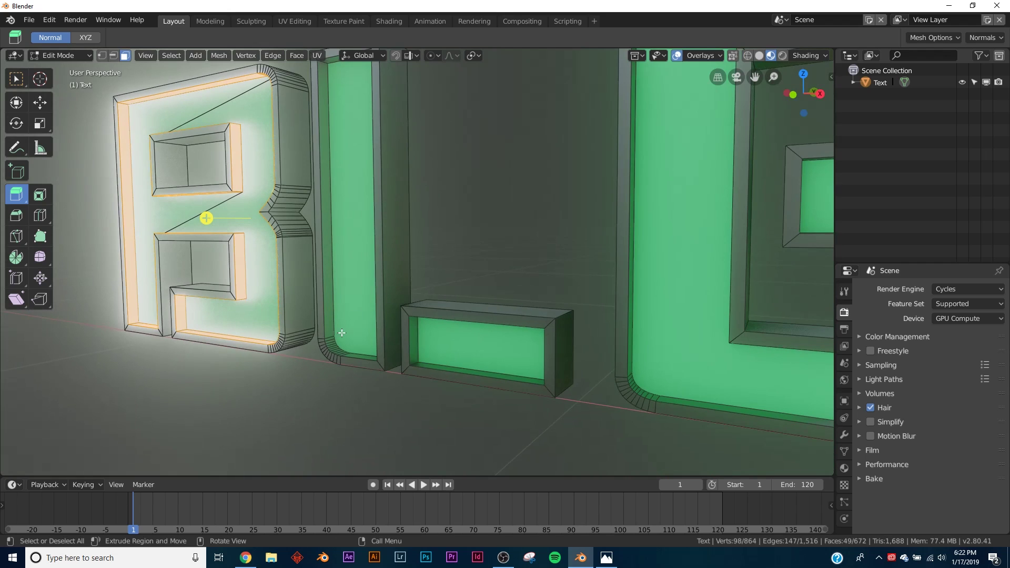
left_click(330, 345)
middle_click_drag(330, 346, 373, 342, "shift")
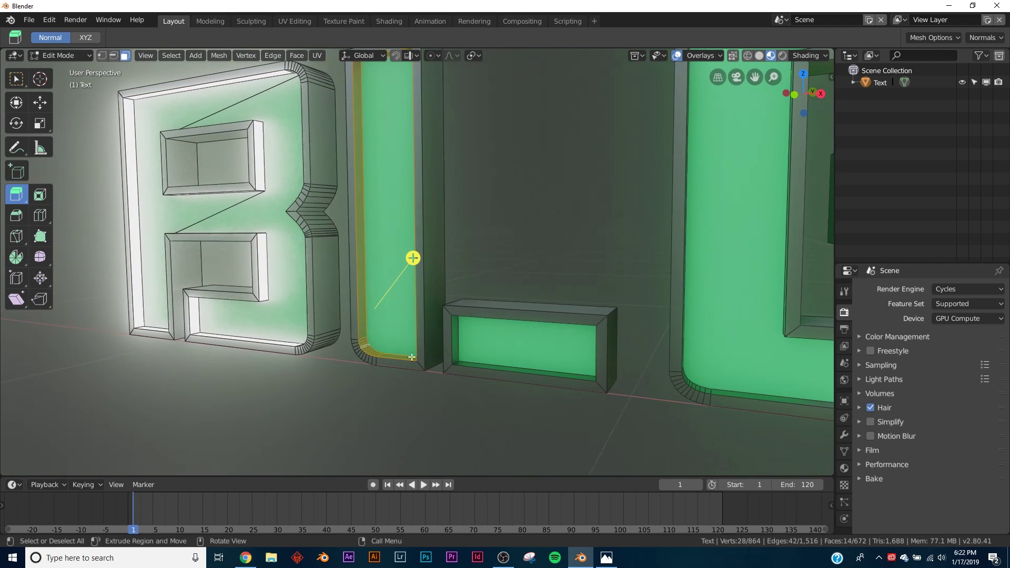
left_click(844, 467)
left_click(888, 356)
middle_click_drag(526, 295, 560, 373, "shift")
scroll(584, 303, "up", 3)
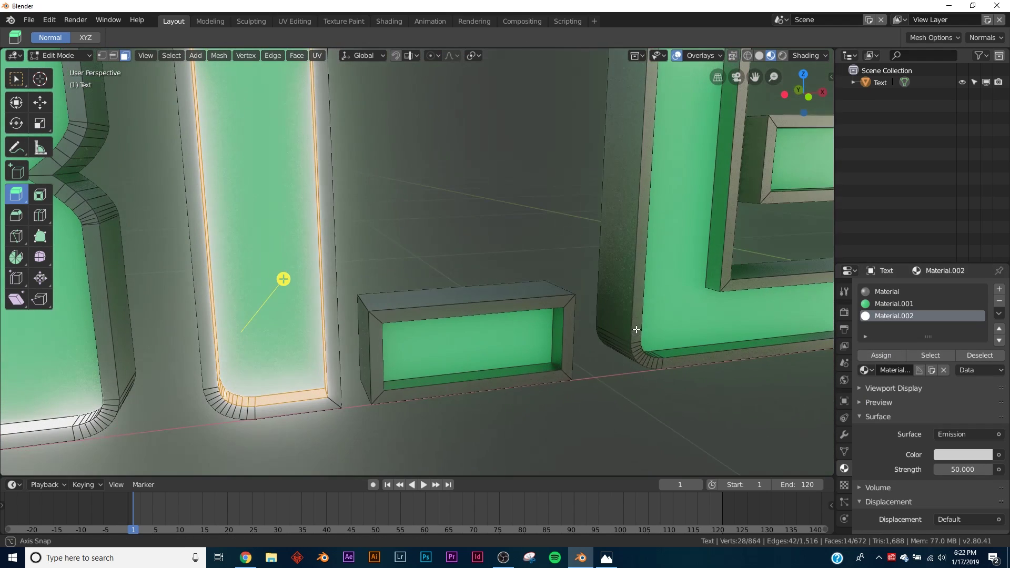
left_click(553, 362, "alt")
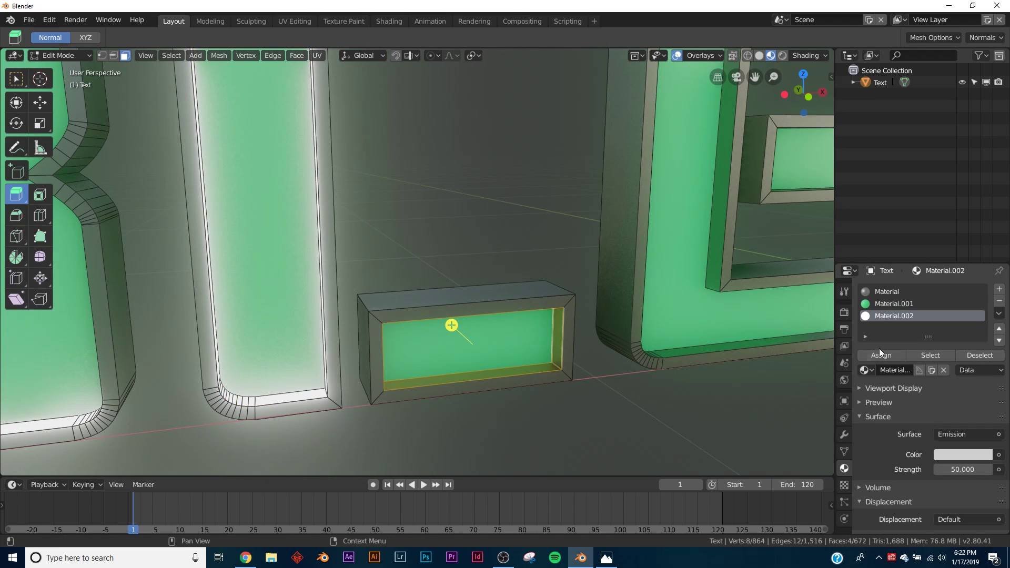
left_click(881, 354)
key("Tab")
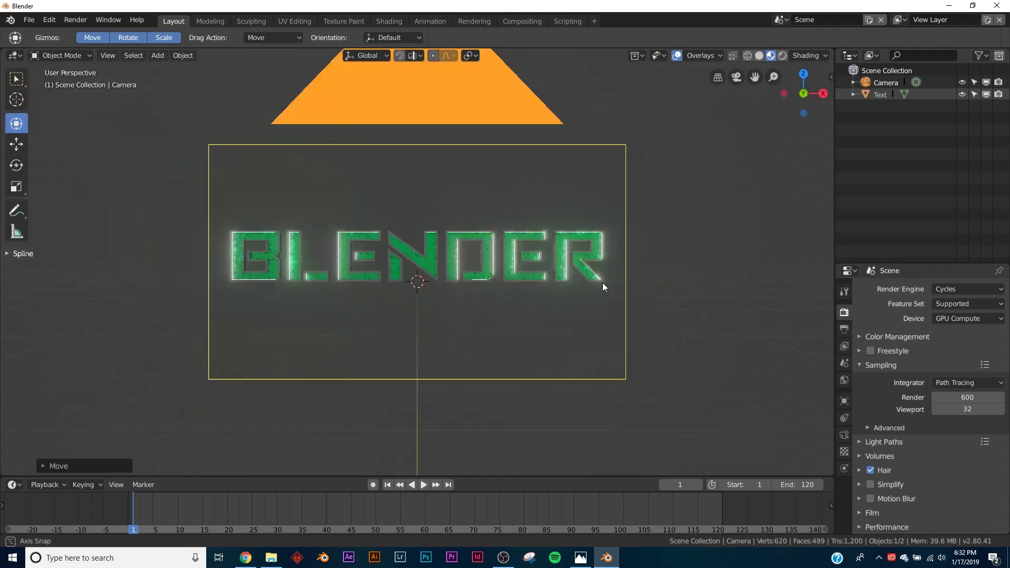
- Compare the rendered BLENDER text with the finished reference image in Photos
middle_click_drag(653, 298, 435, 262)
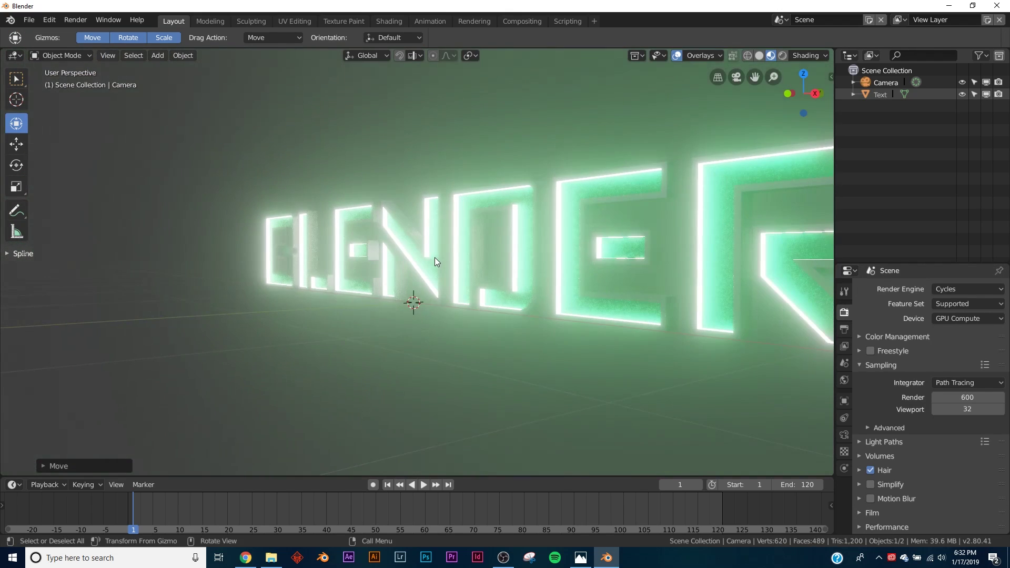
left_click(583, 558)
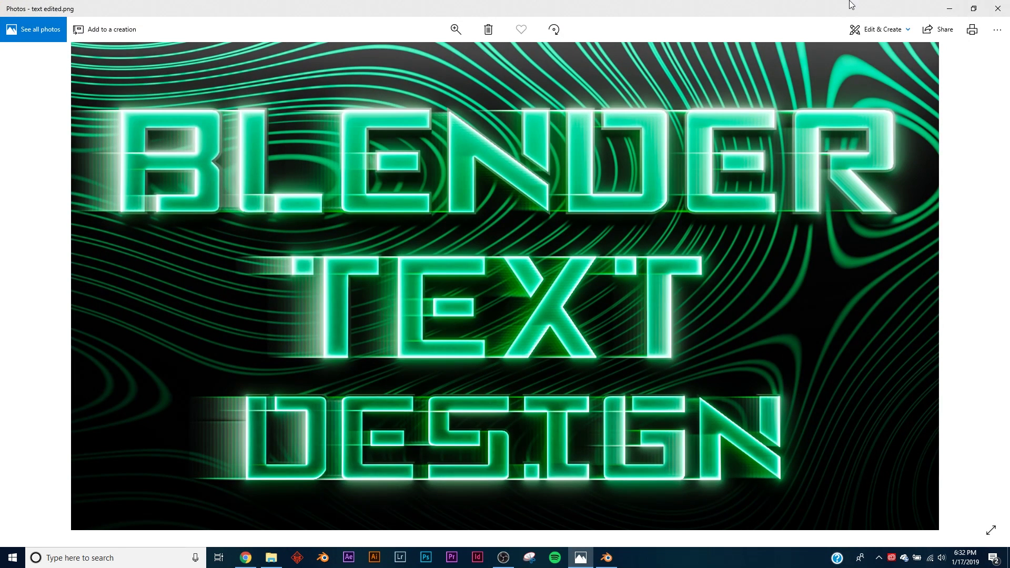
left_click(951, 11)
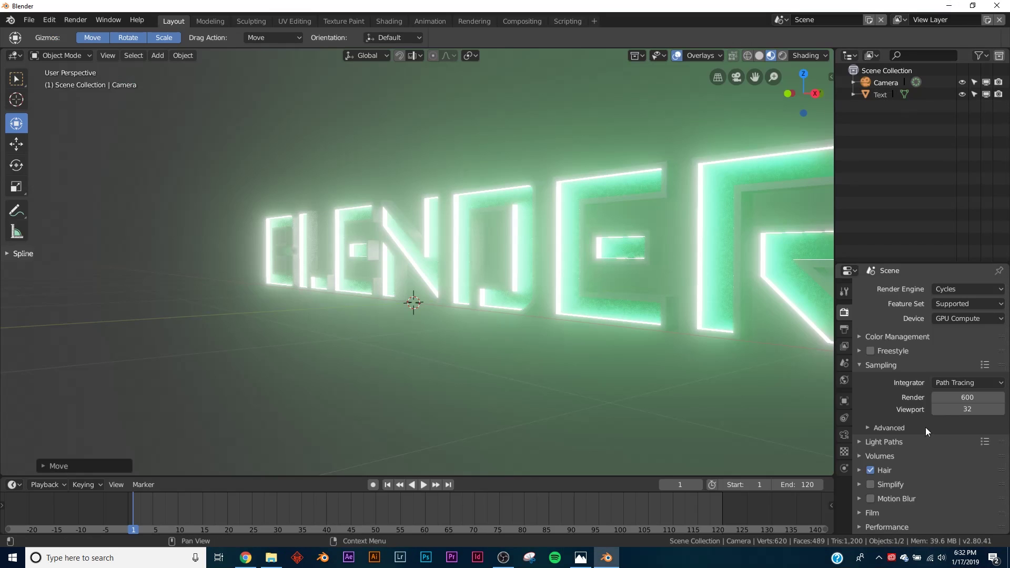
- Collapse the Sampling panels in the render settings
left_click(915, 369)
left_click(897, 367)
left_click(876, 362)
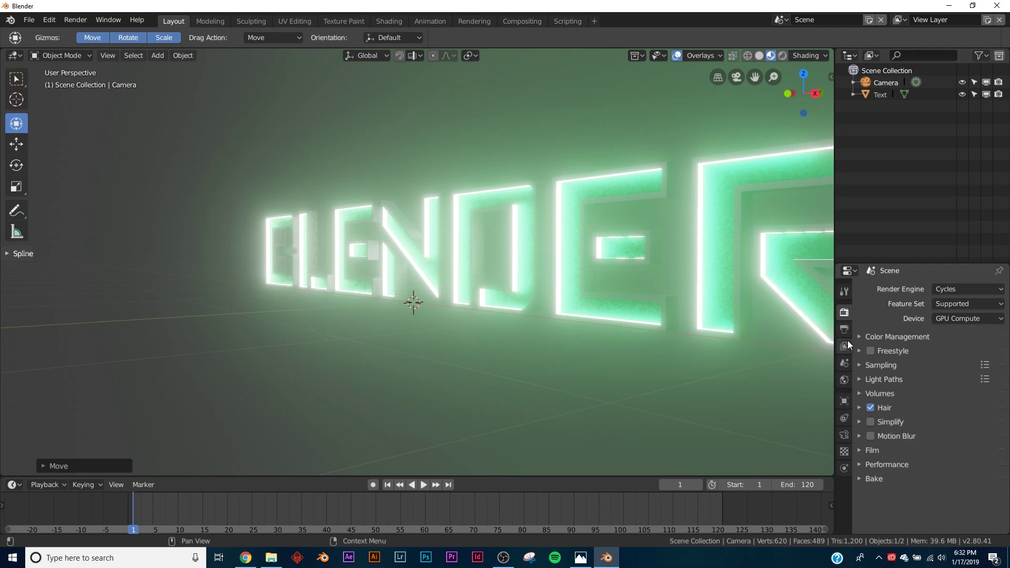
left_click(844, 332)
- Set the view layer's Denoising Strength to 0.1 and collapse the Denoising panel
left_click(844, 346)
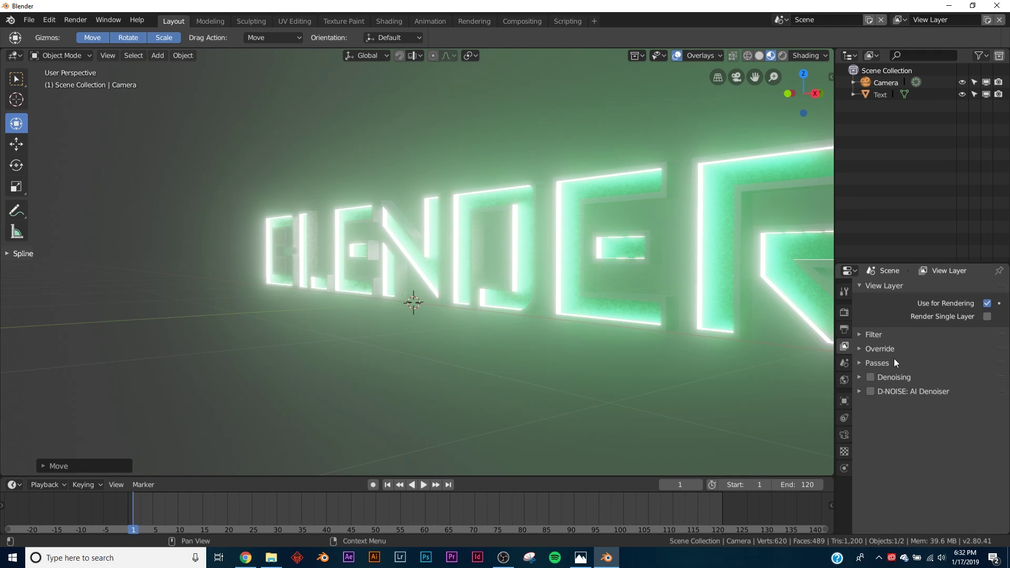
left_click(902, 377)
left_click(965, 405)
type("0.")
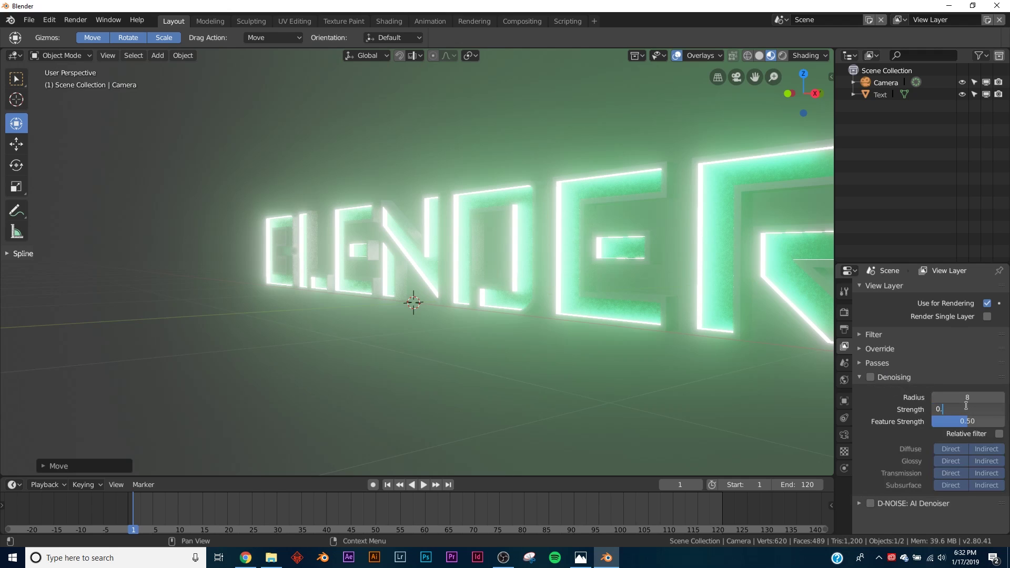
type("1")
key("Return")
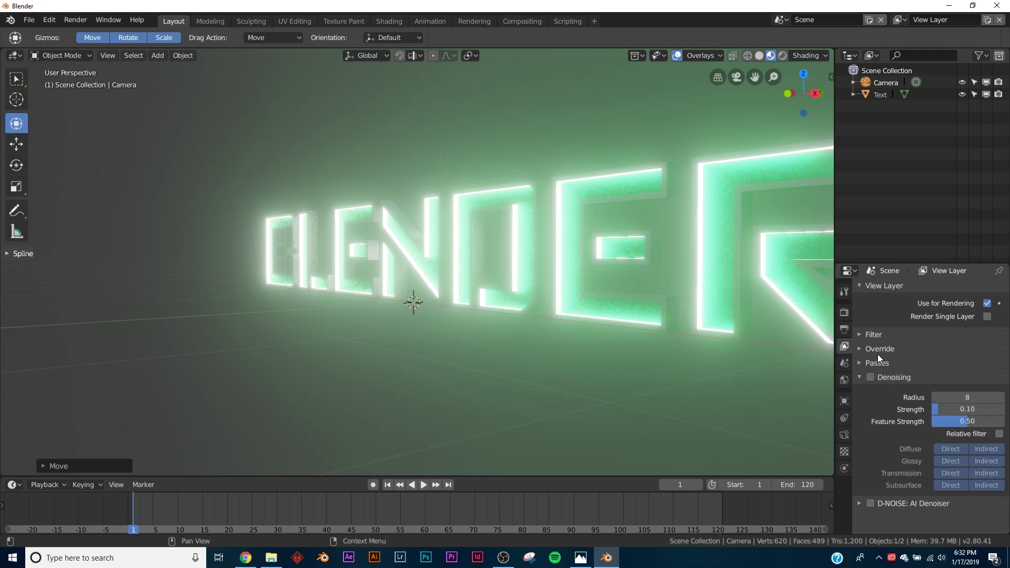
left_click(888, 376)
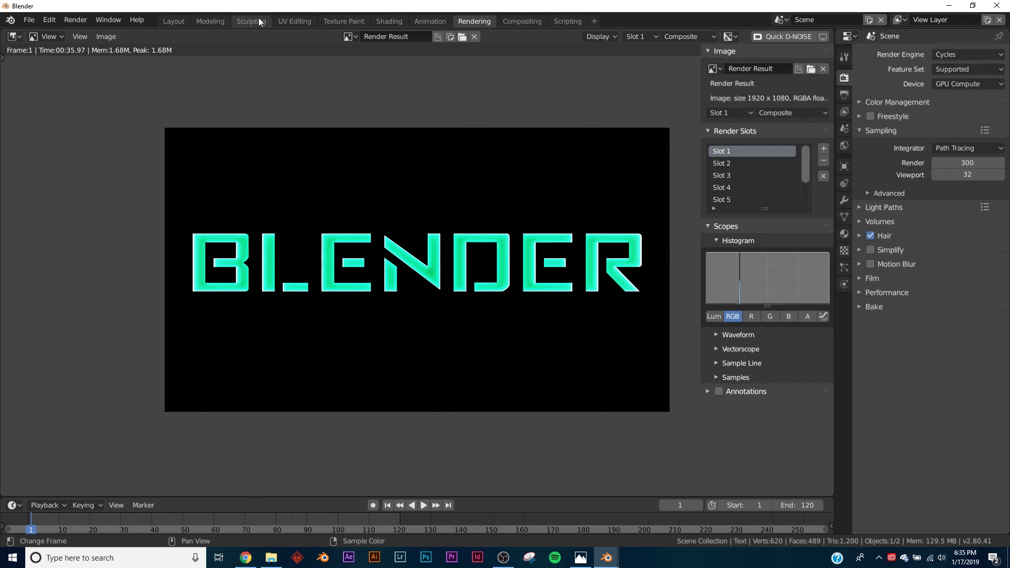
- Switch to the Compositing workspace and add a Viewer node via search
left_click(530, 21)
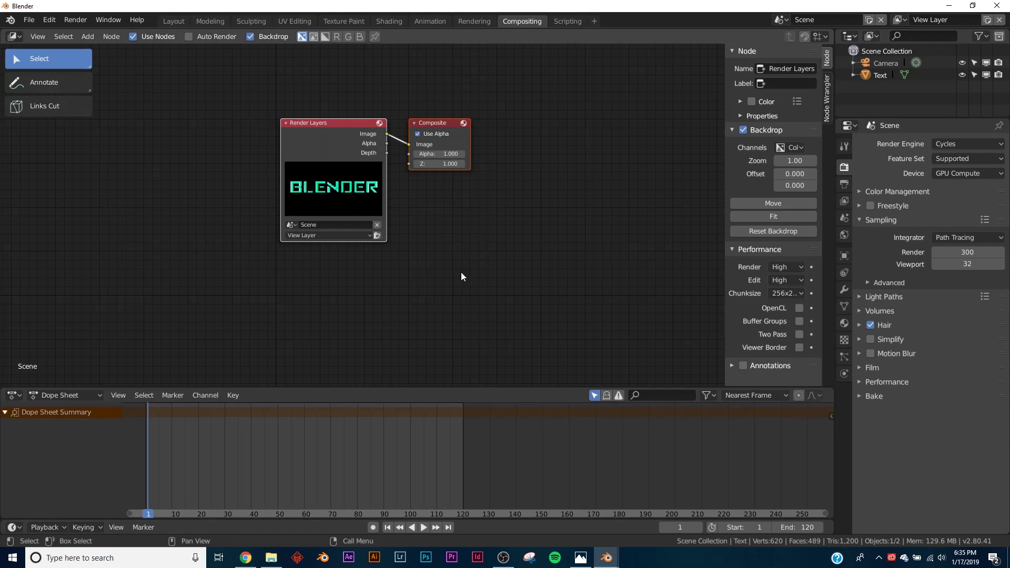
scroll(461, 276, "up", 2)
middle_click_drag(444, 231, 373, 205)
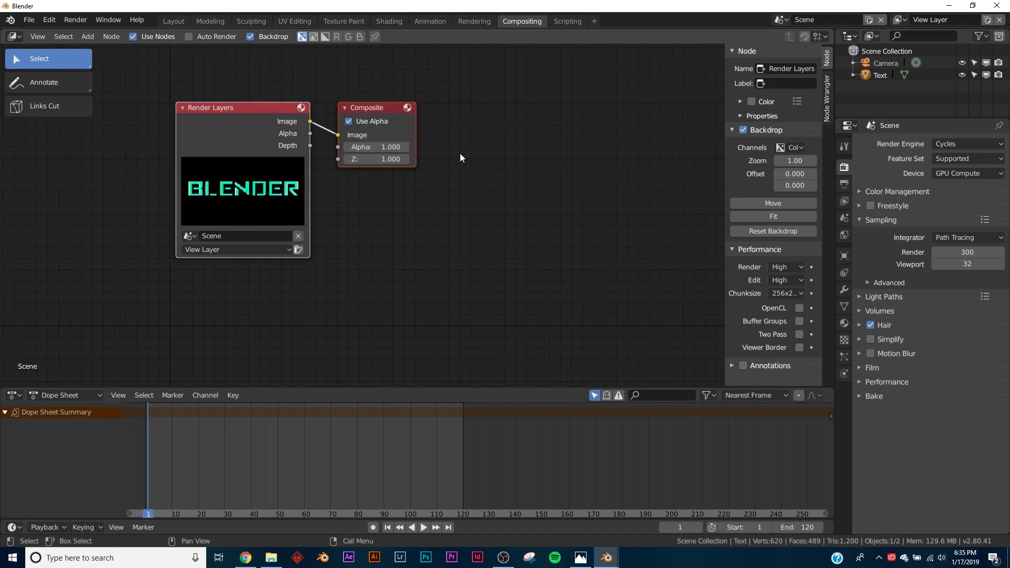
key("shift+a")
left_click(500, 269)
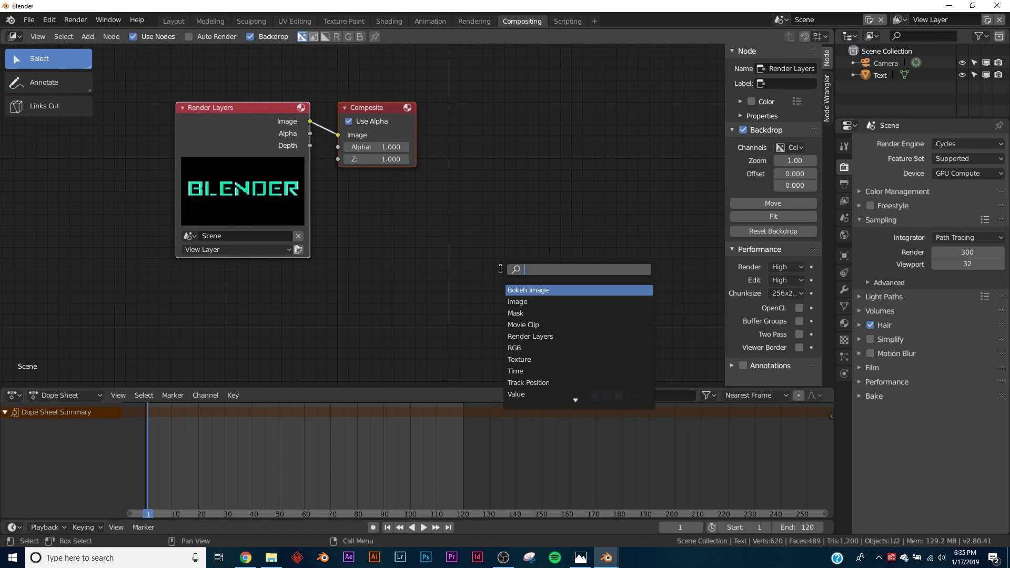
type("vi")
key("Down")
key("Down")
key("Return")
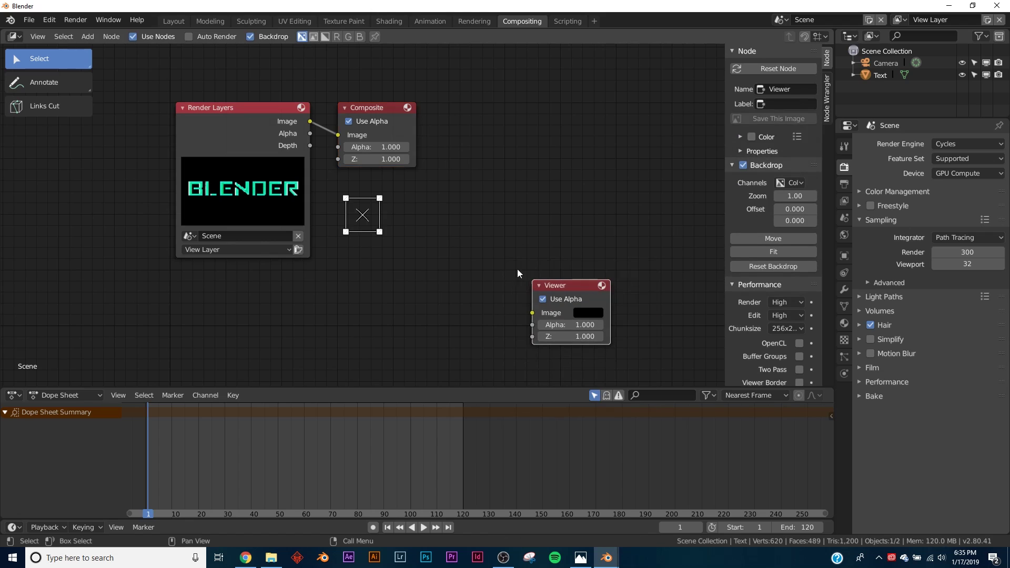
- Link the Render Layers image to the Viewer and fit the backdrop to the editor
left_click(301, 132)
left_click(301, 131, "ctrl+shift")
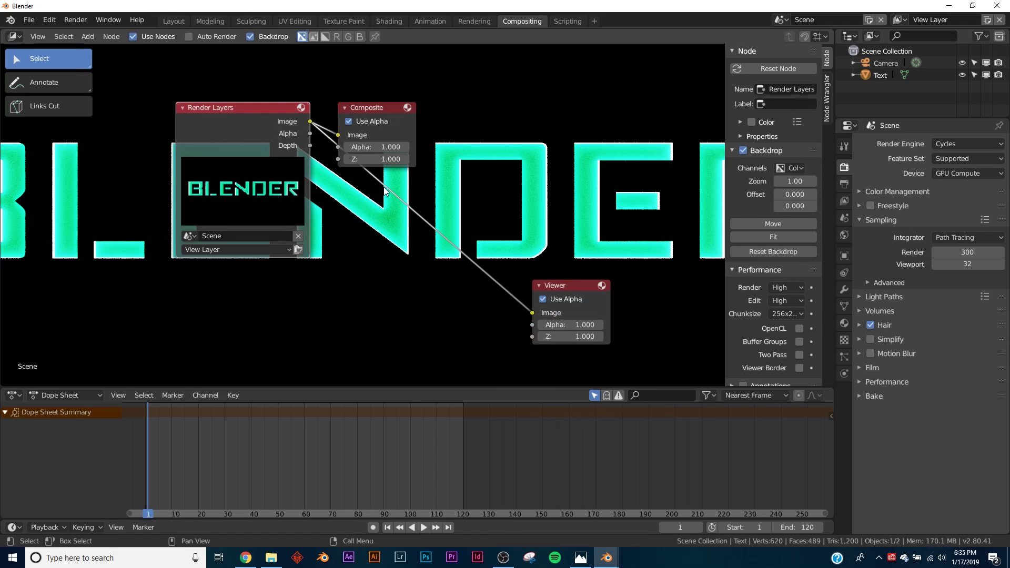
left_click(773, 237)
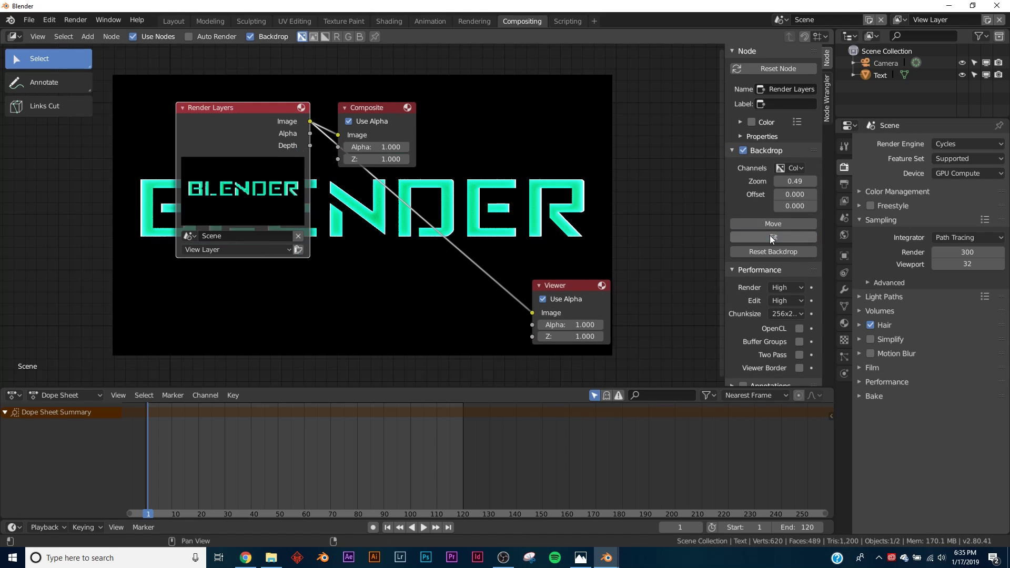
middle_click_drag(613, 204, 531, 175)
key("shift+a")
- Search 'glare' and drop a Glare node onto the Render Layers–Viewer link
left_click(530, 203)
type("glare")
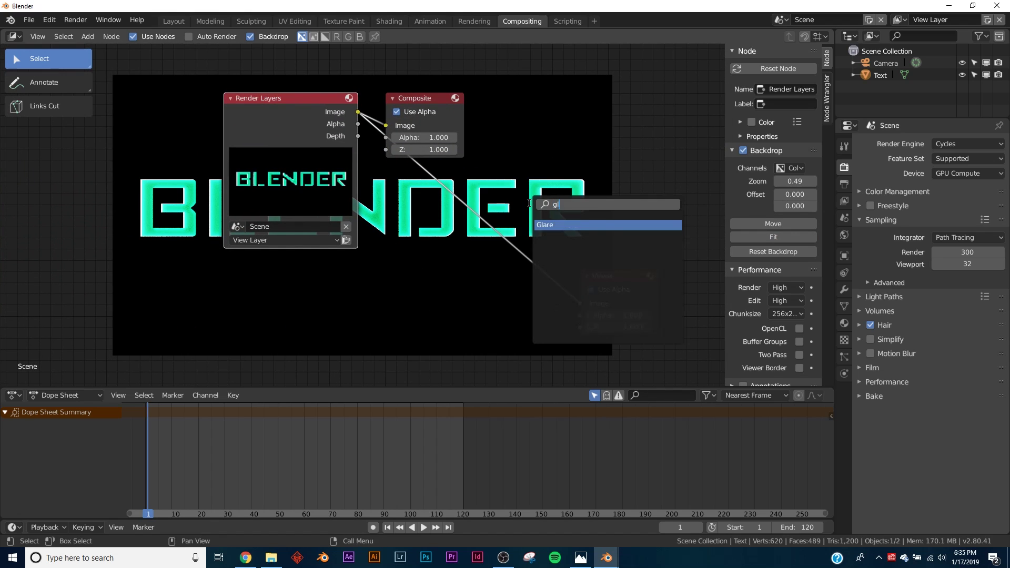
key("Return")
left_click(475, 213)
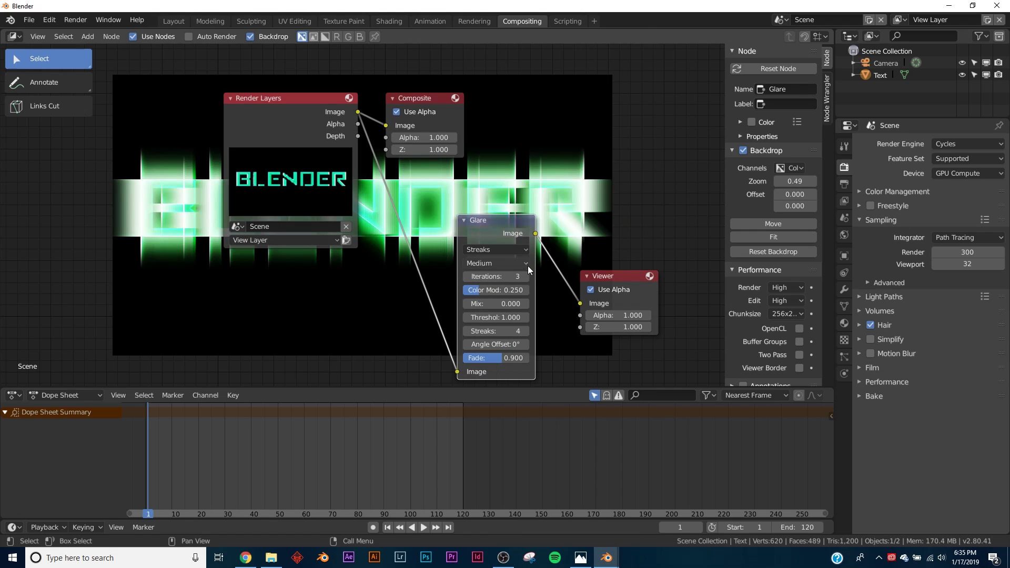
- Set the Glare node to 1 streak with a 0° angle offset
left_click_drag(469, 331, 467, 333)
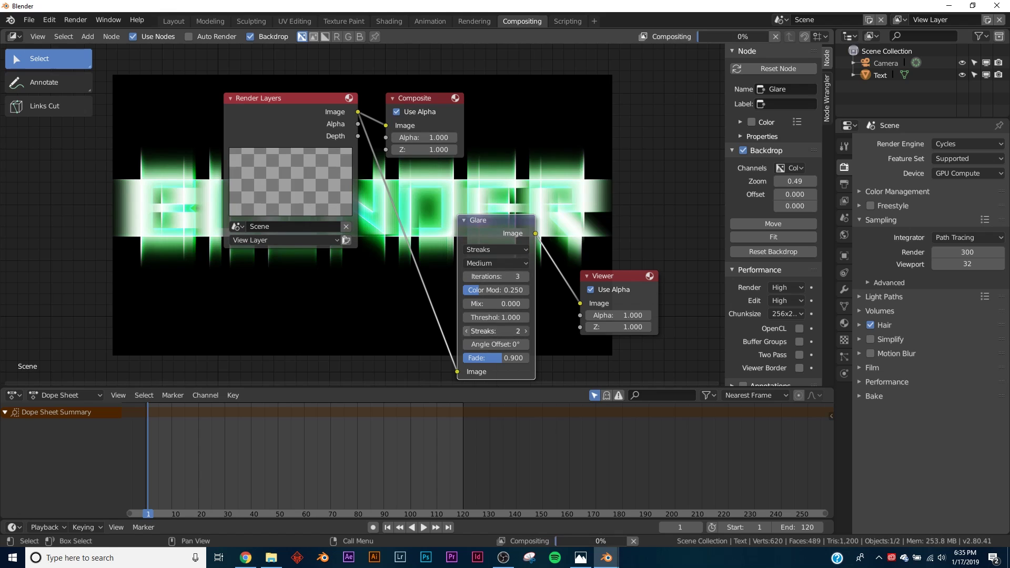
mouse_move(492, 345)
left_mouse_down()
mouse_move(537, 345)
mouse_move(510, 345)
left_mouse_up()
key("Return")
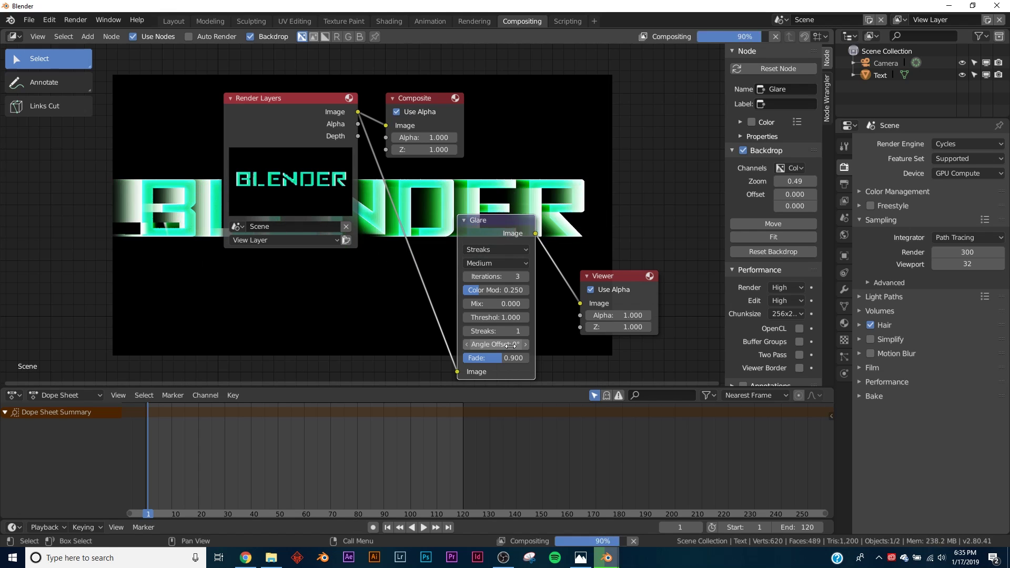
middle_click_drag(458, 184, 497, 158)
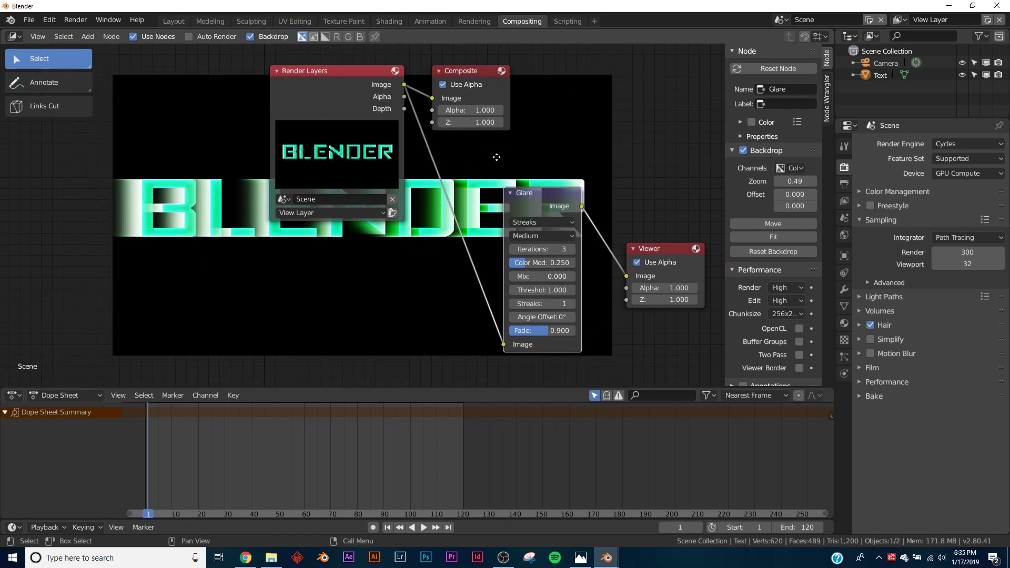
- Set Glare Mix to -0.600 and Iterations to 5, adjust Color Modulation, and raise Fade
left_click_drag(520, 277, 513, 278)
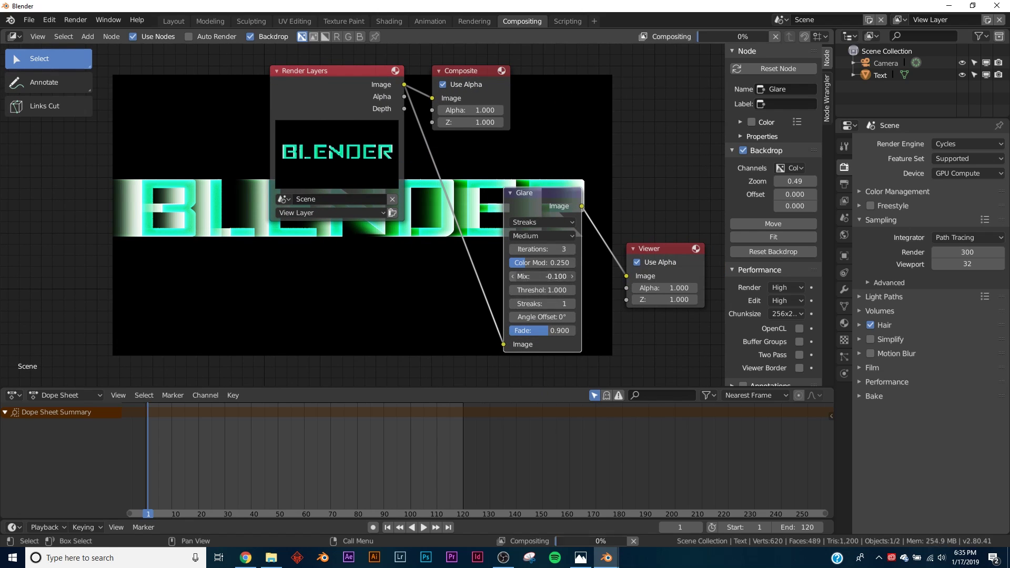
middle_click_drag(513, 279, 710, 243)
middle_click_drag(358, 228, 330, 238)
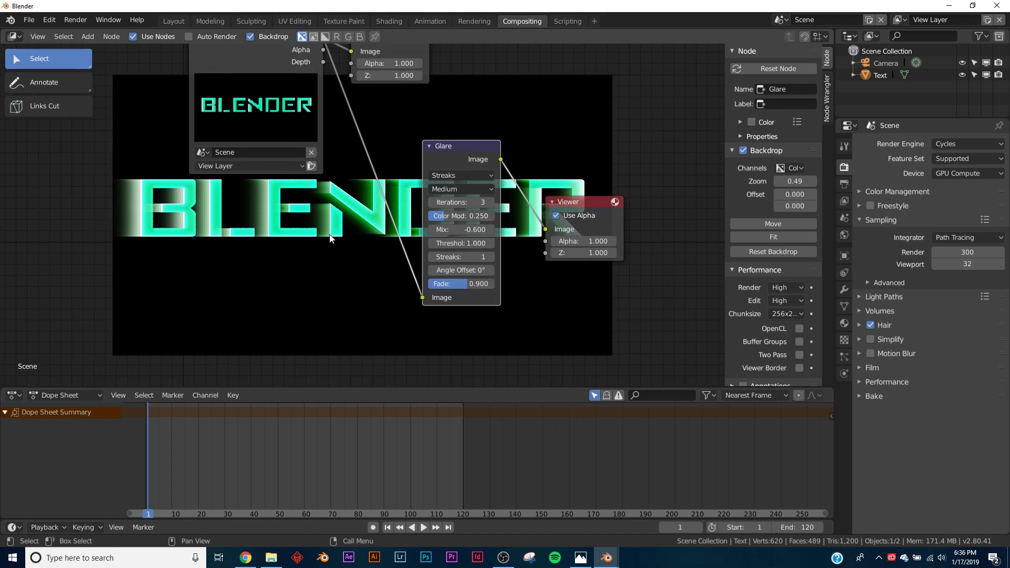
left_click_drag(458, 202, 468, 202)
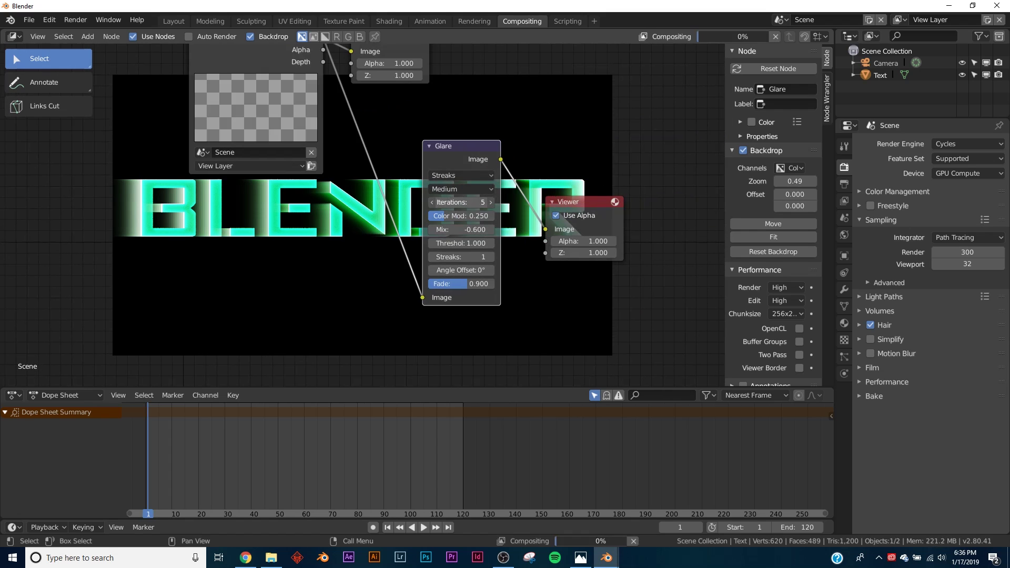
left_click_drag(462, 216, 484, 215)
middle_click_drag(258, 231, 279, 226)
scroll(363, 227, "up", 1)
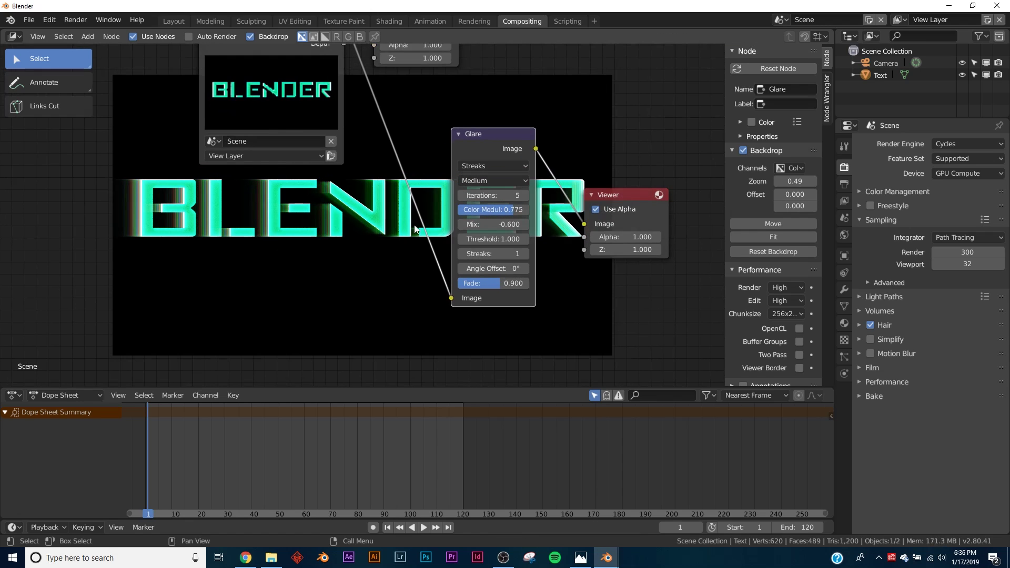
left_click_drag(500, 210, 509, 210)
mouse_move(496, 283)
left_mouse_down()
mouse_move(523, 283)
mouse_move(497, 284)
mouse_move(513, 283)
left_mouse_up()
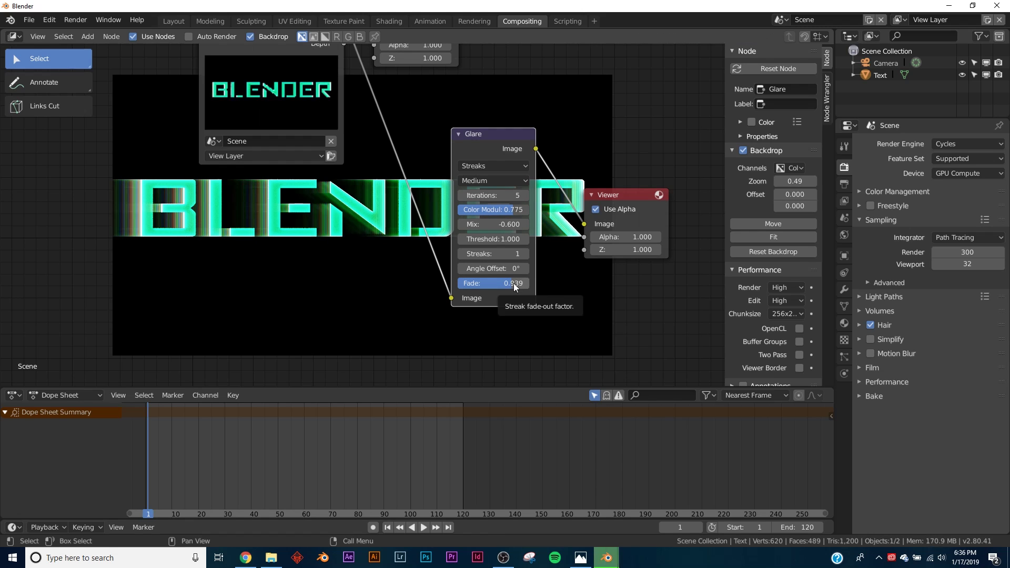
- Show the Viewer Node image in the Rendering workspace's image editor and bring up Save As
left_click(469, 21)
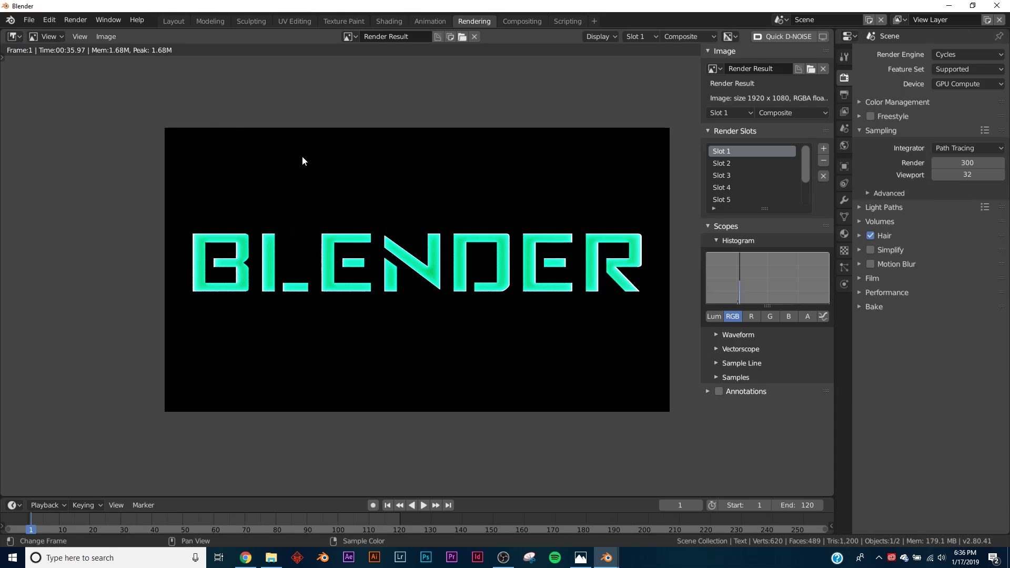
left_click(349, 37)
left_click(371, 53)
left_click(350, 36)
left_click(379, 65)
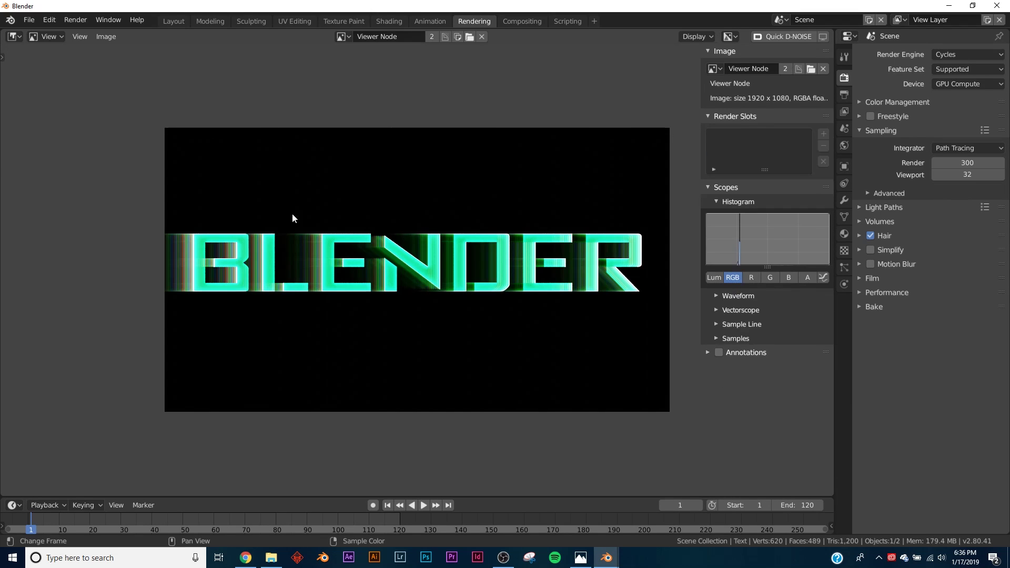
left_click(106, 37)
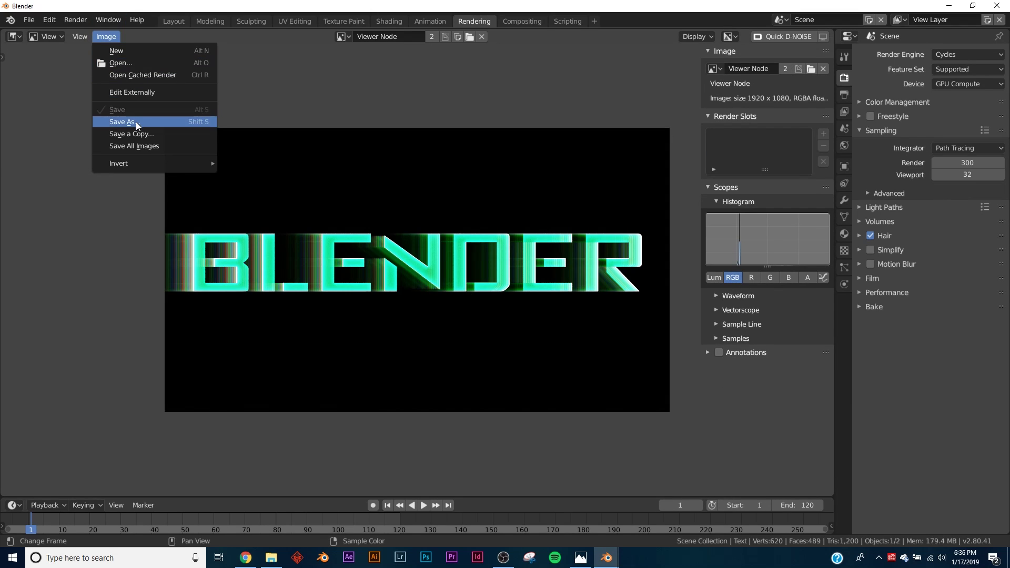